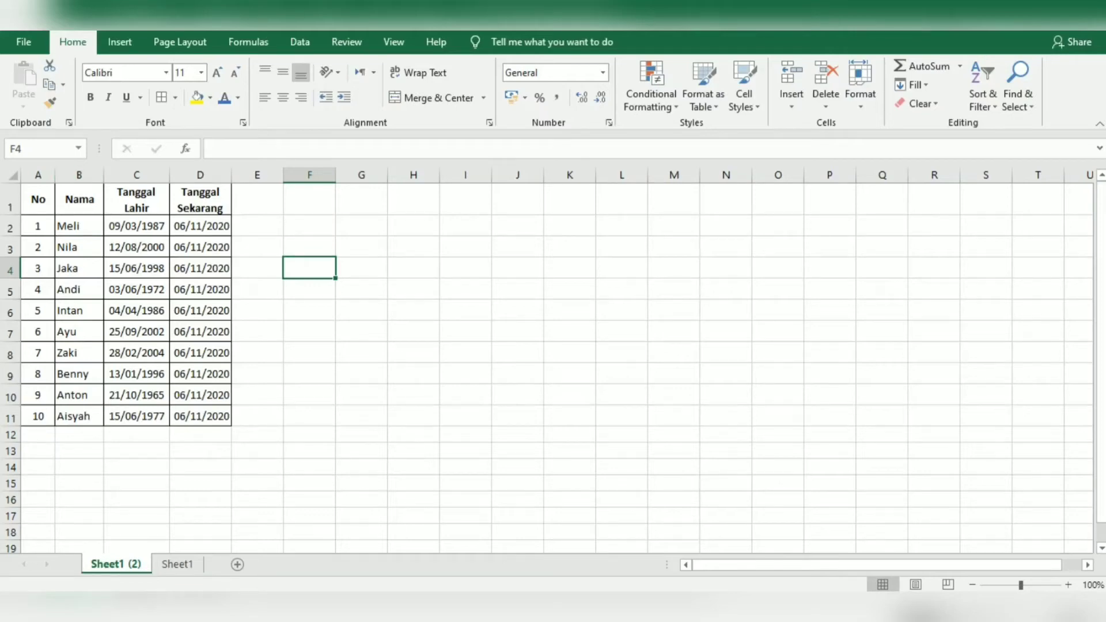
- Look over the table's names, birth dates and current dates
{"action": "left_click_drag", "start_coordinate": [79, 199], "coordinate": [79, 416]}
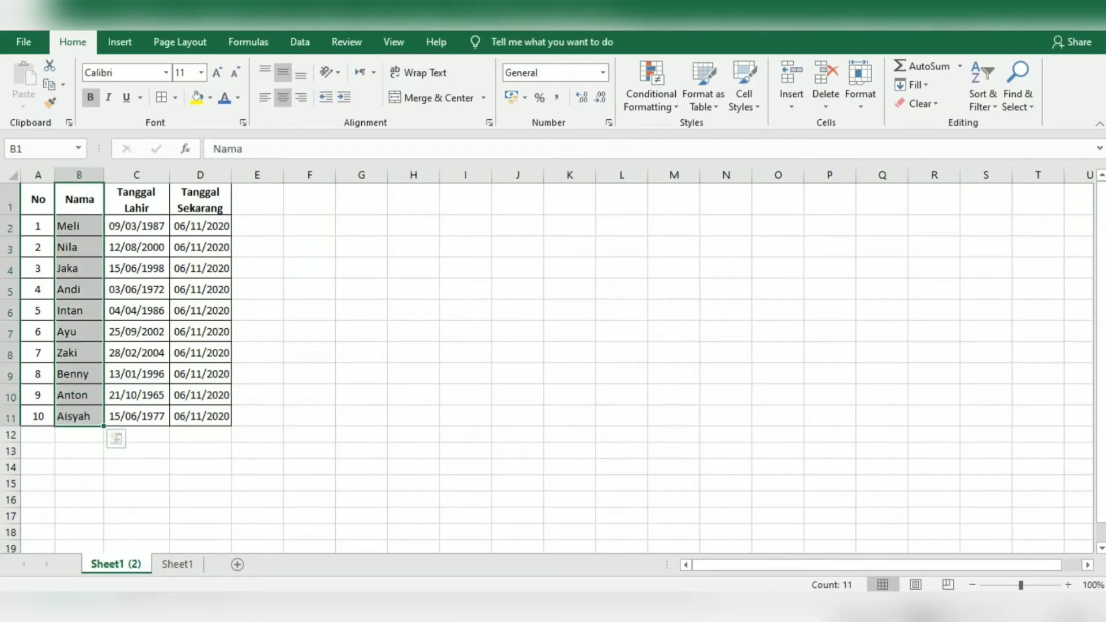
{"action": "left_click_drag", "start_coordinate": [136, 199], "coordinate": [137, 416]}
{"action": "left_click_drag", "start_coordinate": [200, 199], "coordinate": [199, 226]}
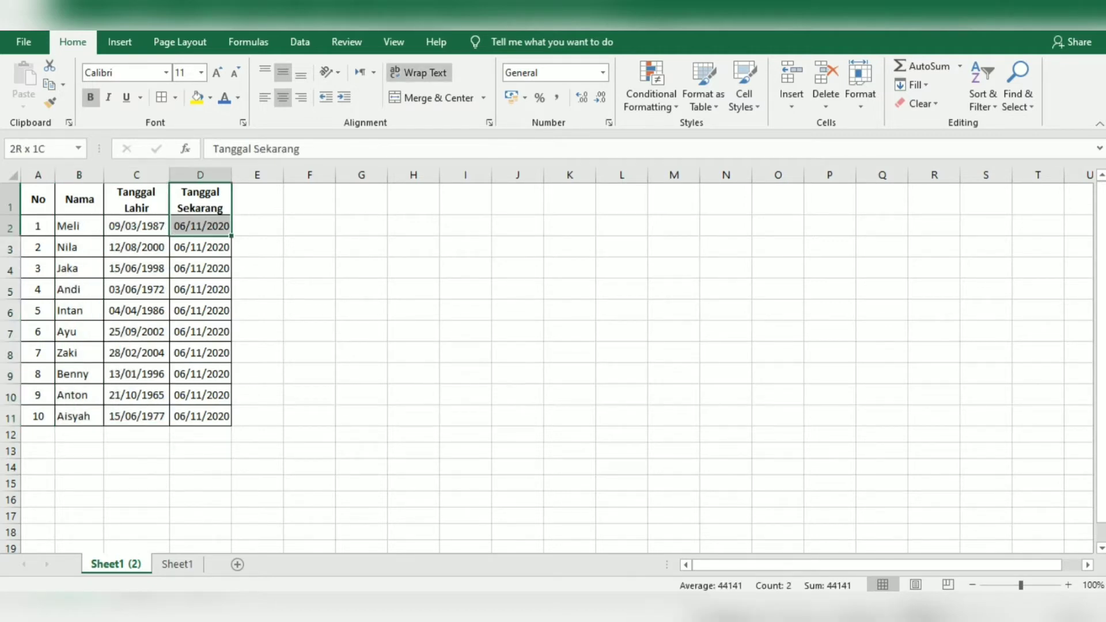
{"action": "left_click", "coordinate": [200, 225]}
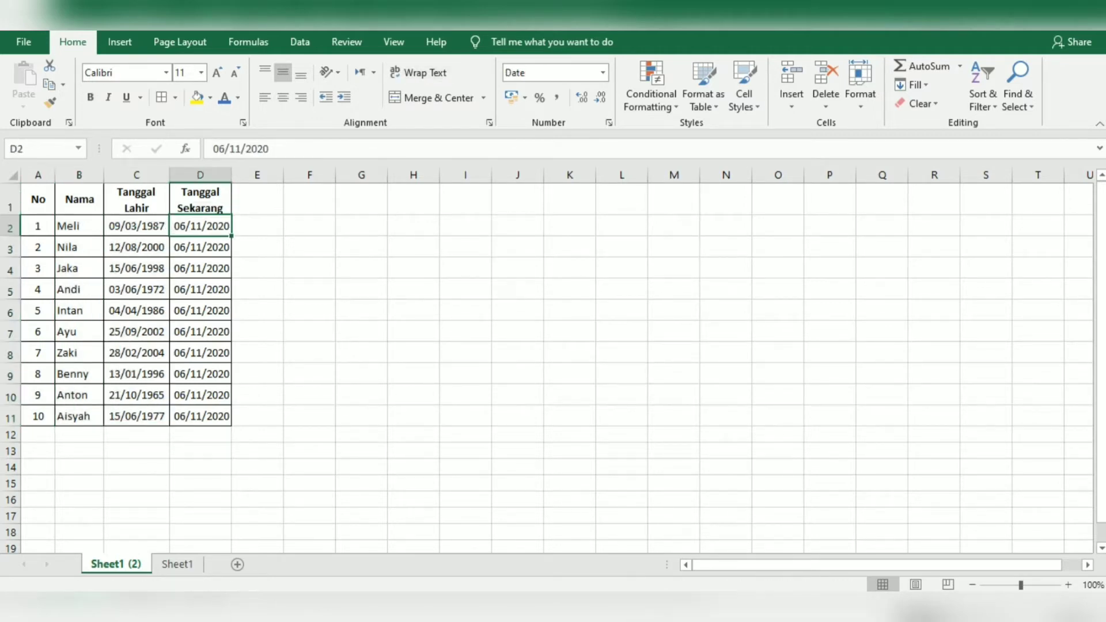
{"action": "left_click", "coordinate": [199, 247]}
{"action": "left_click", "coordinate": [200, 268]}
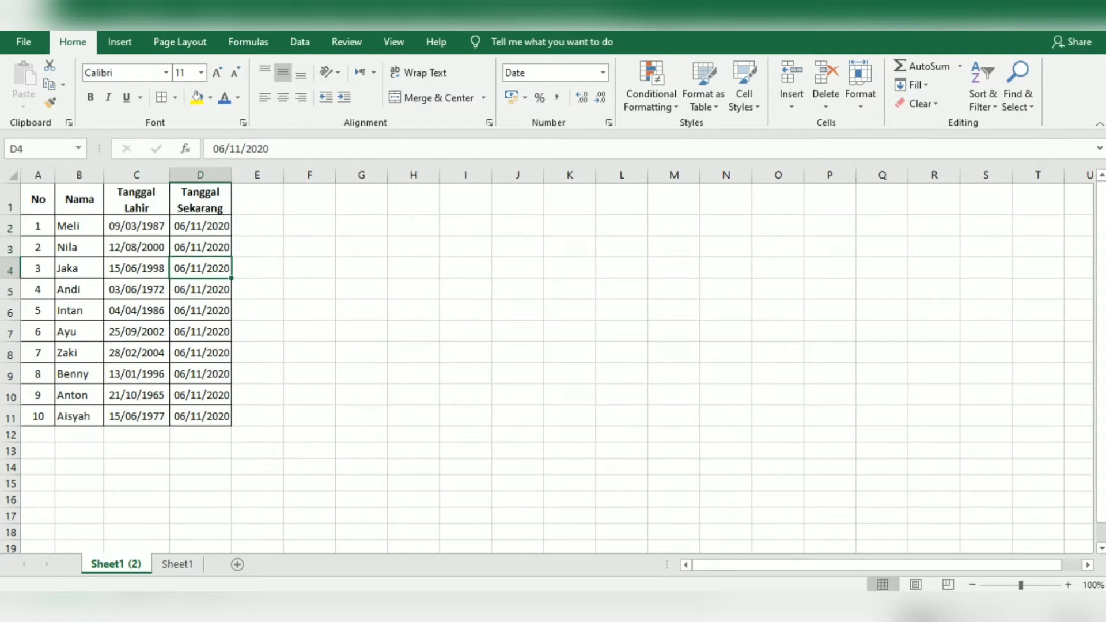
{"action": "left_click", "coordinate": [137, 225]}
{"action": "left_click", "coordinate": [137, 247]}
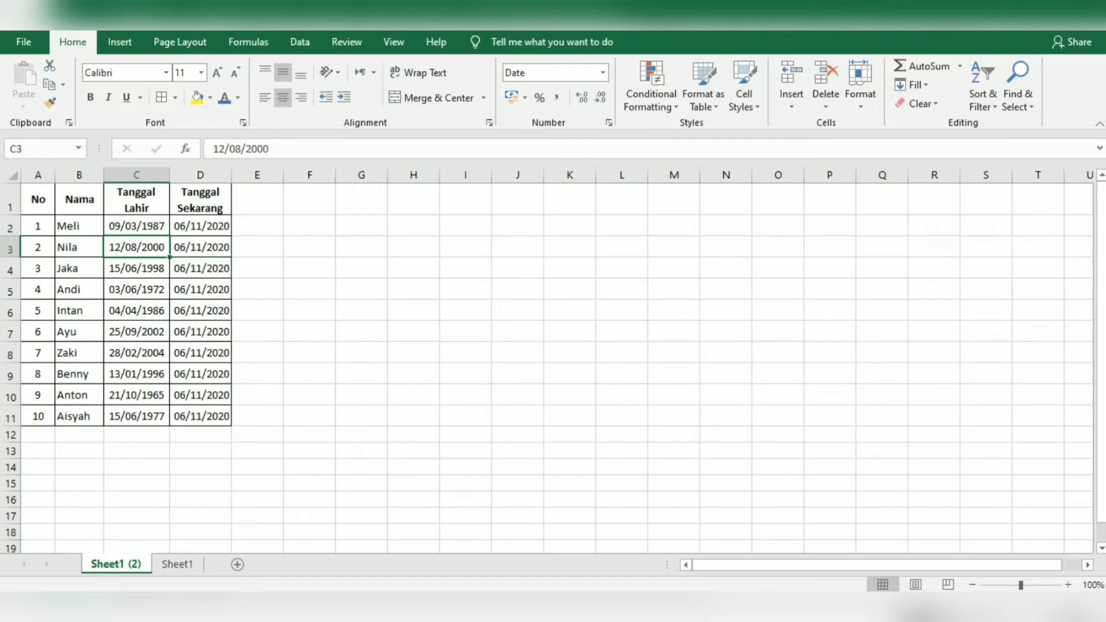
{"action": "left_click", "coordinate": [79, 226]}
{"action": "left_click", "coordinate": [79, 246]}
{"action": "left_click", "coordinate": [79, 226]}
{"action": "left_click", "coordinate": [79, 246]}
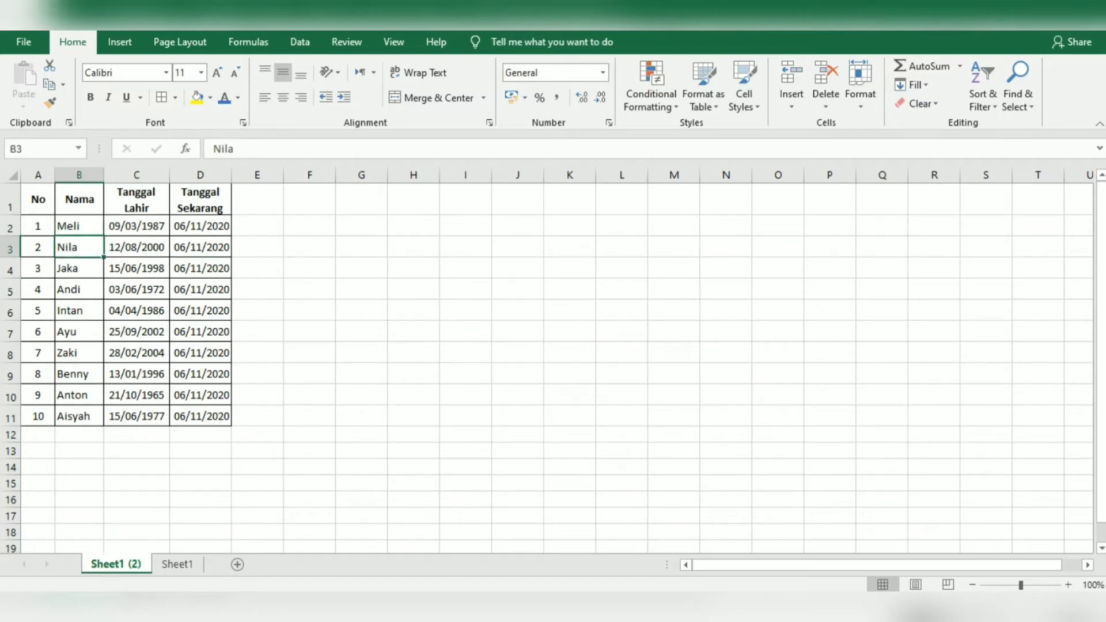
- Write the note =DATEDIF(C2;D2;"Y") in cell F12 below the table
{"action": "left_click", "coordinate": [310, 225]}
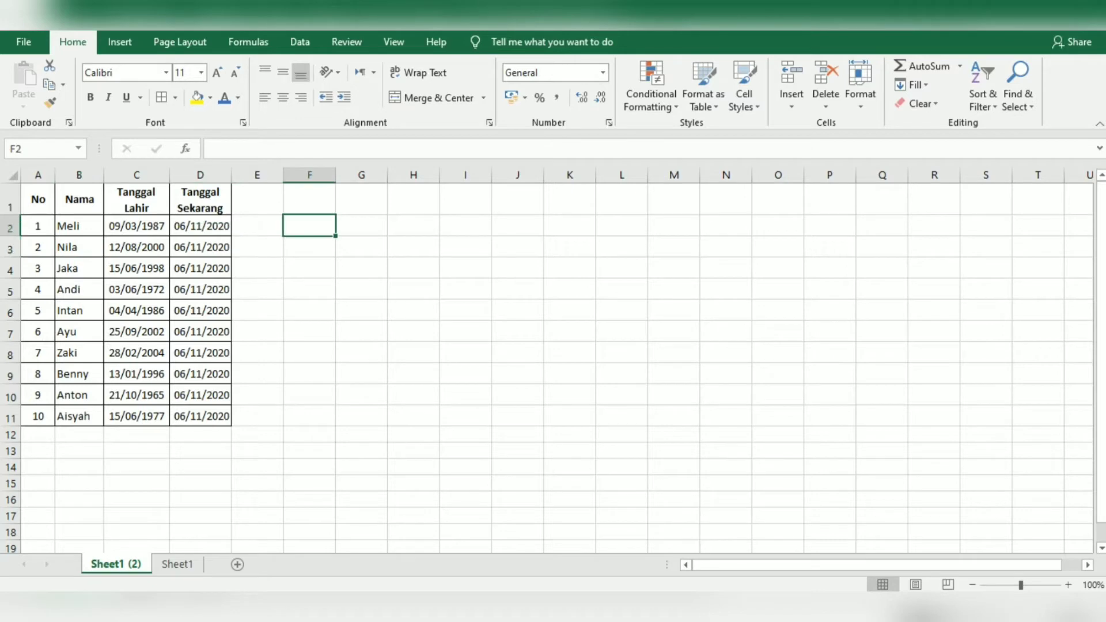
{"action": "left_click", "coordinate": [309, 434]}
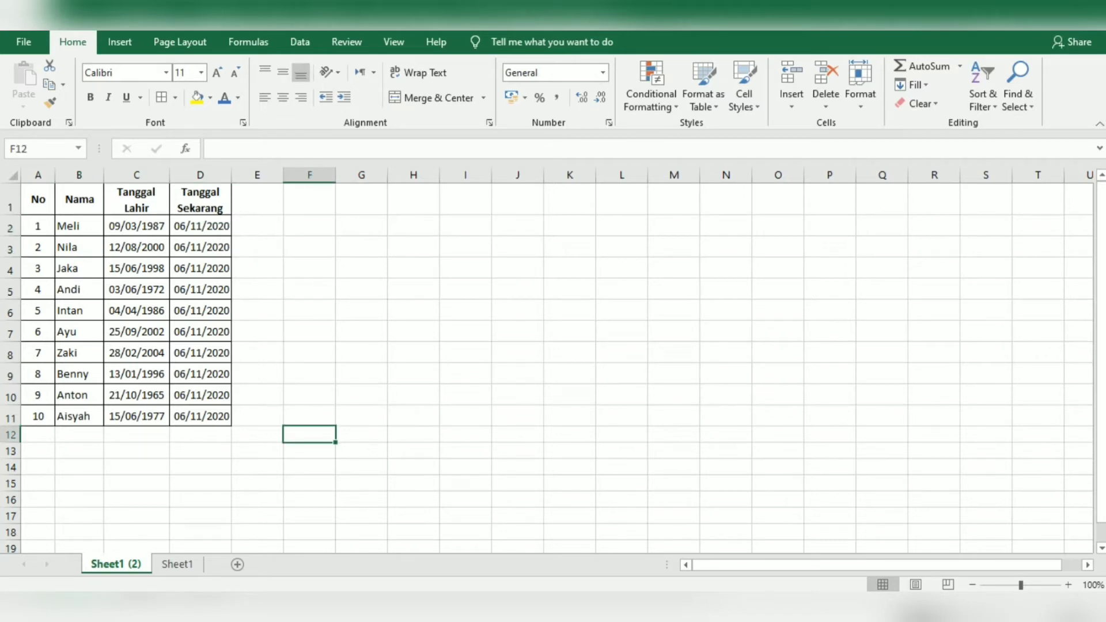
{"action": "type", "text": "'=d"}
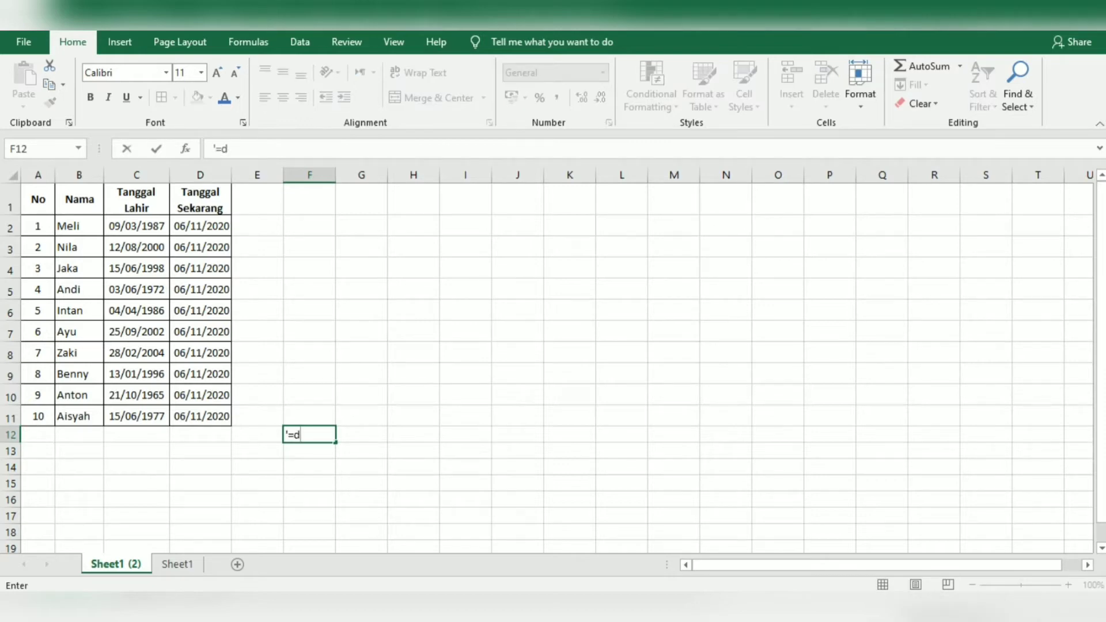
{"action": "key", "text": "BackSpace"}
{"action": "type", "text": "DATEDI"}
{"action": "type", "text": "F("}
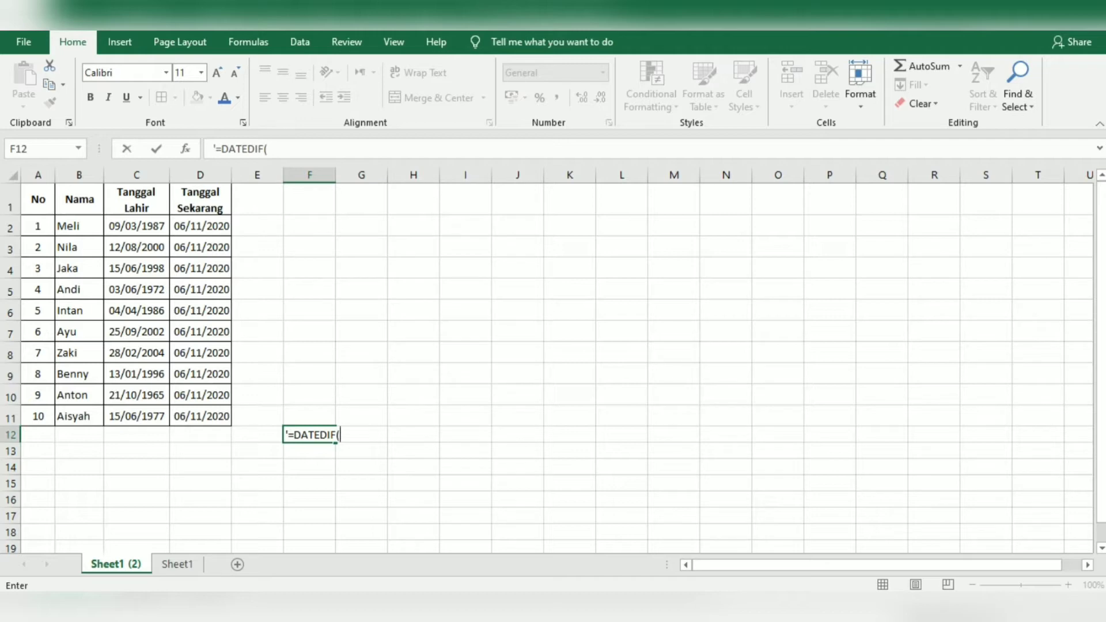
{"action": "left_click", "coordinate": [137, 226]}
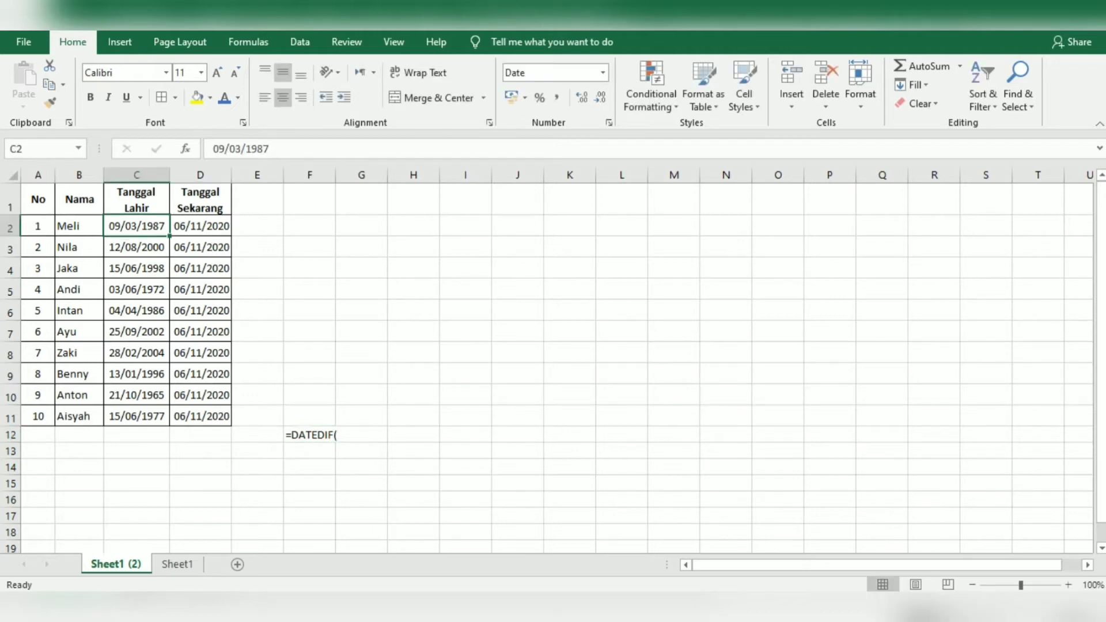
{"action": "left_click", "coordinate": [310, 435]}
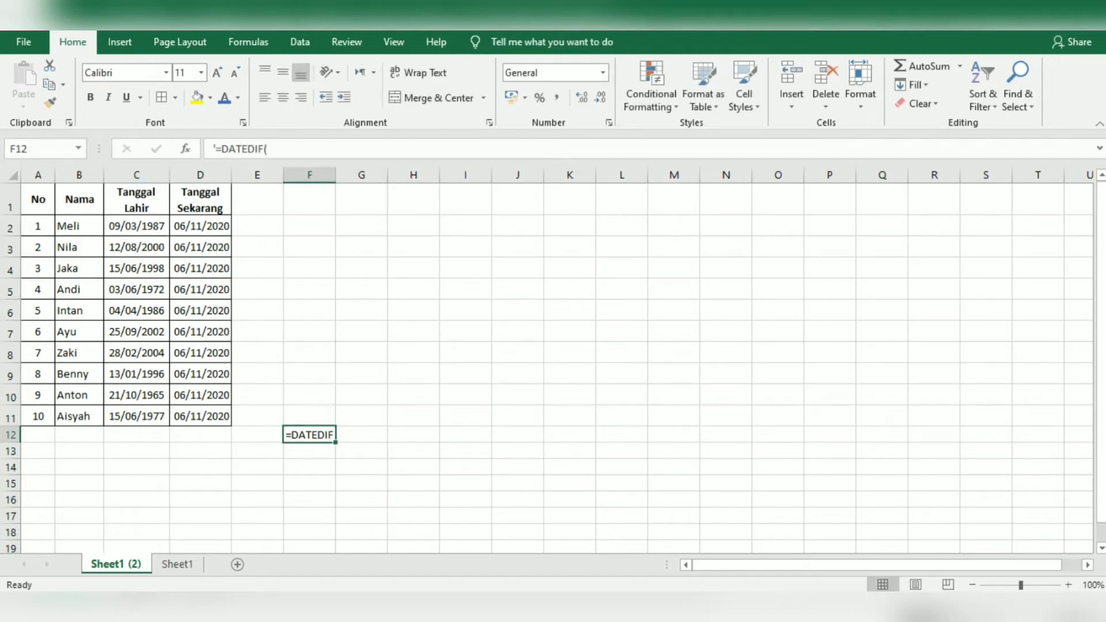
{"action": "key", "text": "F2"}
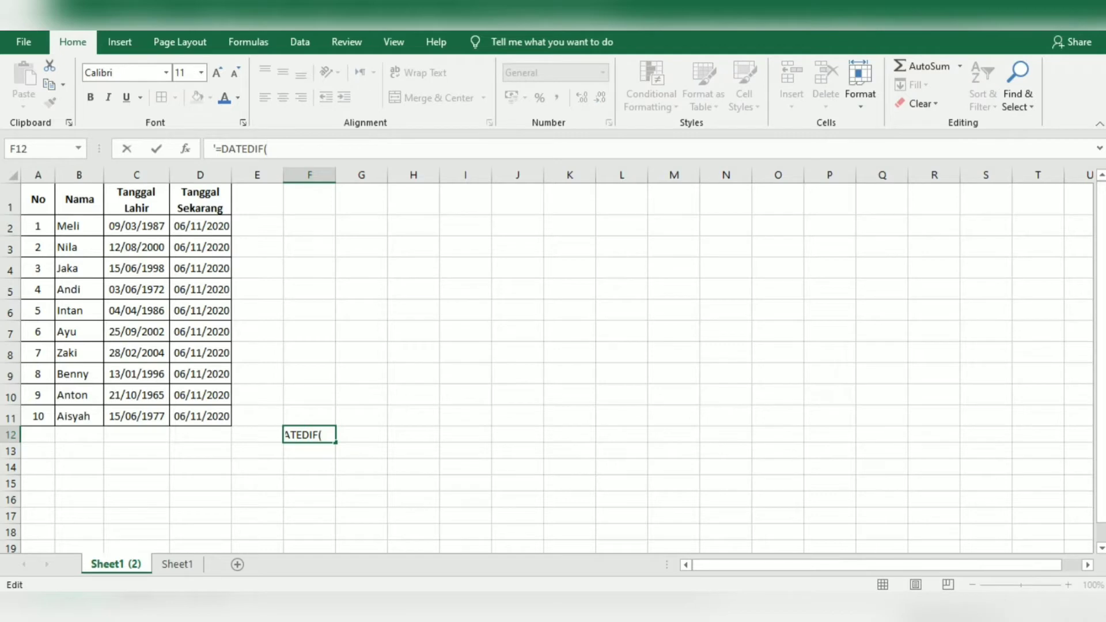
{"action": "type", "text": "C2;"}
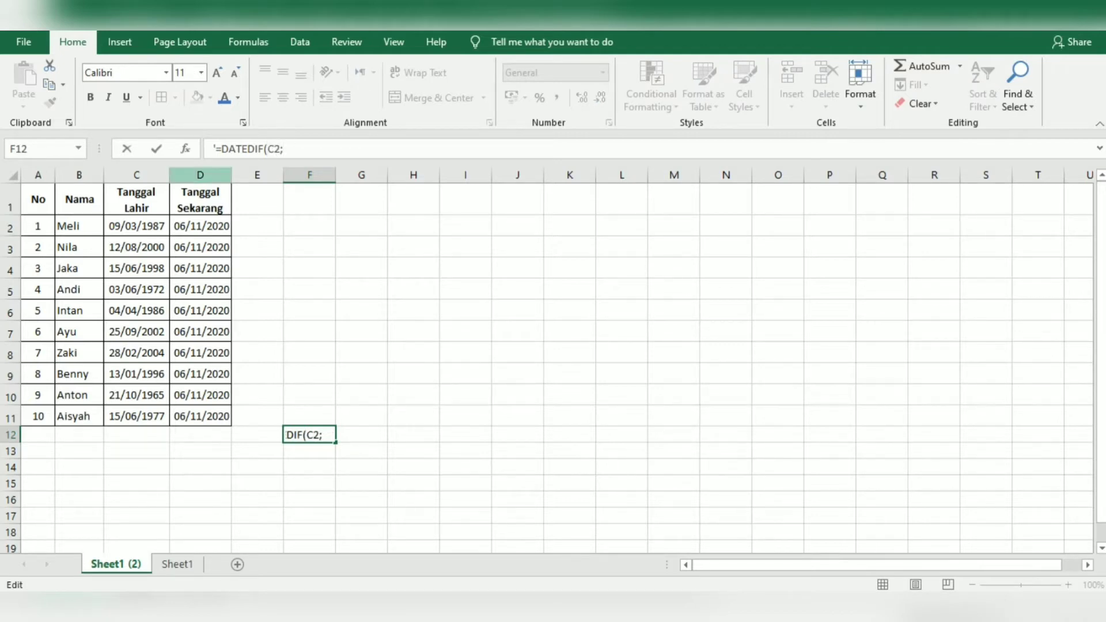
{"action": "type", "text": "D2"}
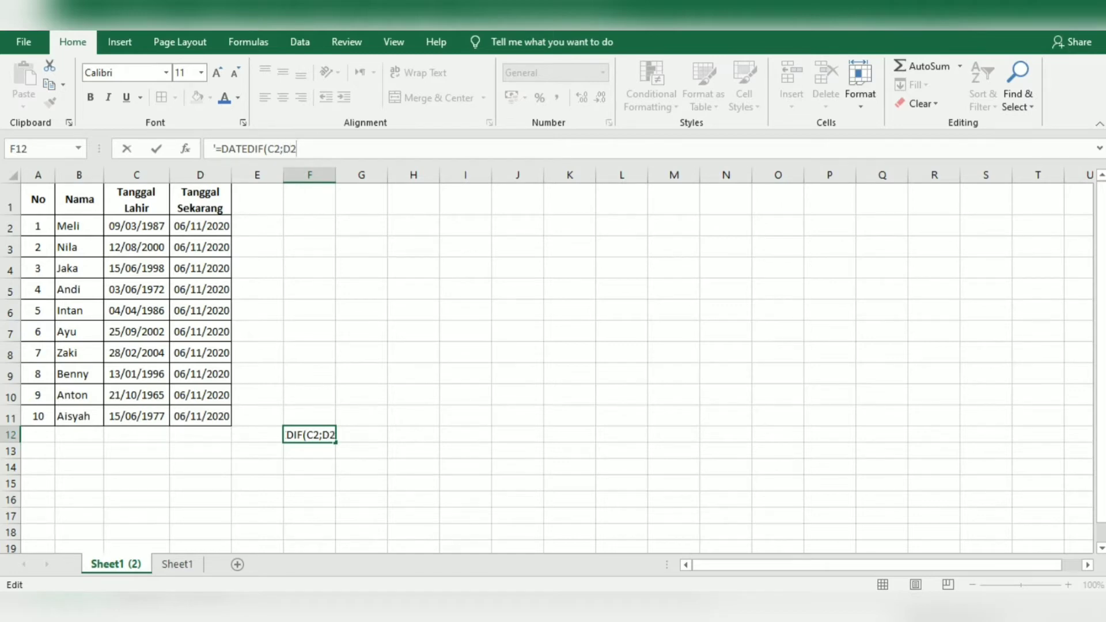
{"action": "type", "text": ";"}
{"action": "type", "text": "\"Y"}
{"action": "type", "text": "\")"}
{"action": "key", "text": "Return"}
- Type the explanation 'Mencari Selisih Tahun' into F13
{"action": "left_click", "coordinate": [361, 435]}
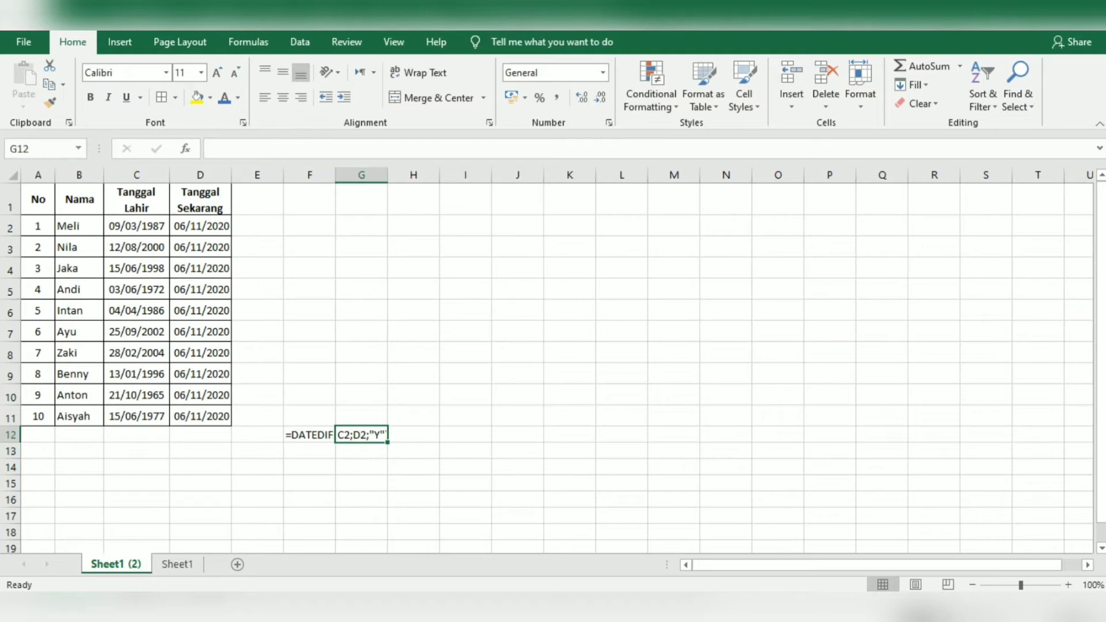
{"action": "left_click", "coordinate": [309, 451]}
{"action": "type", "text": "Menc"}
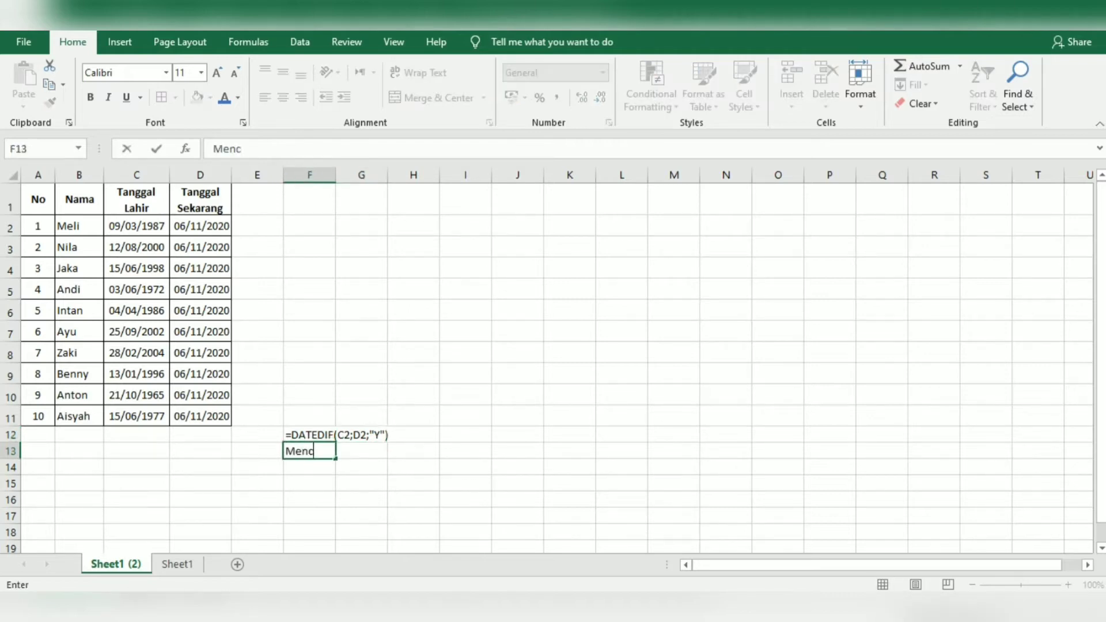
{"action": "type", "text": "ariSelisi"}
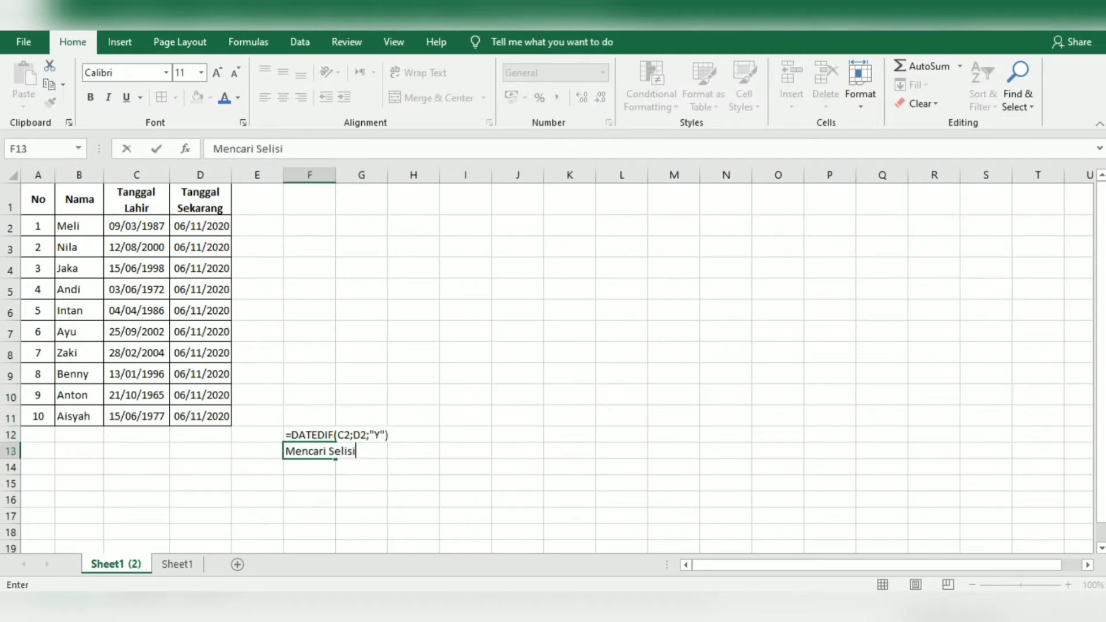
{"action": "type", "text": "h dalan"}
{"action": "key", "text": "BackSpace"}
{"action": "type", "text": "m Tahun"}
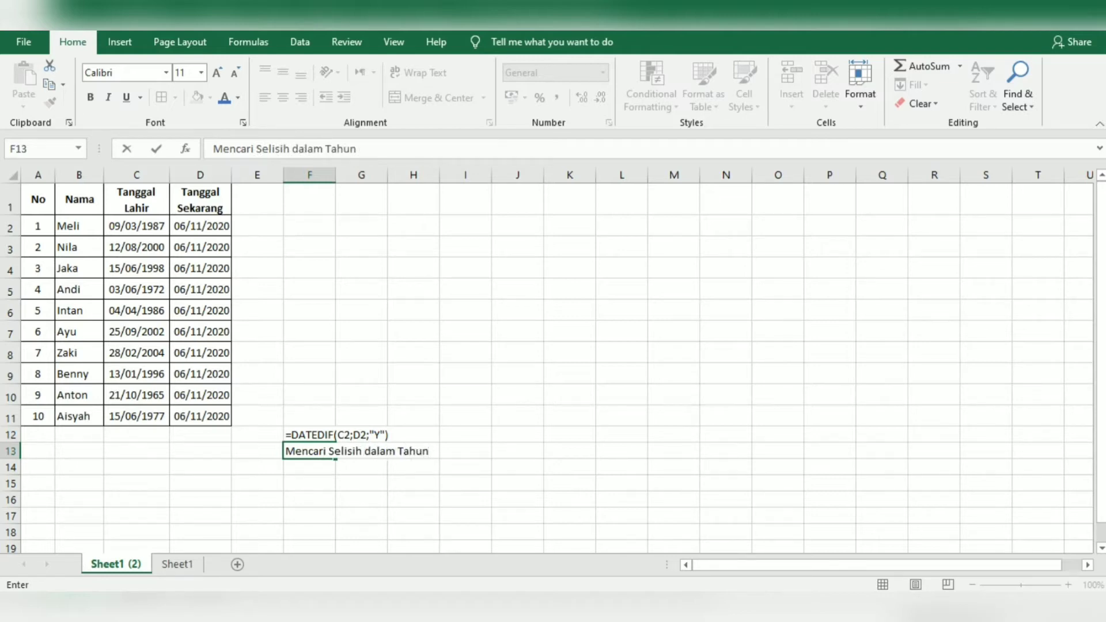
{"action": "left_click", "coordinate": [361, 499]}
- Autofit column F and remove the extra word from the F13 explanation
{"action": "double_click", "coordinate": [335, 174]}
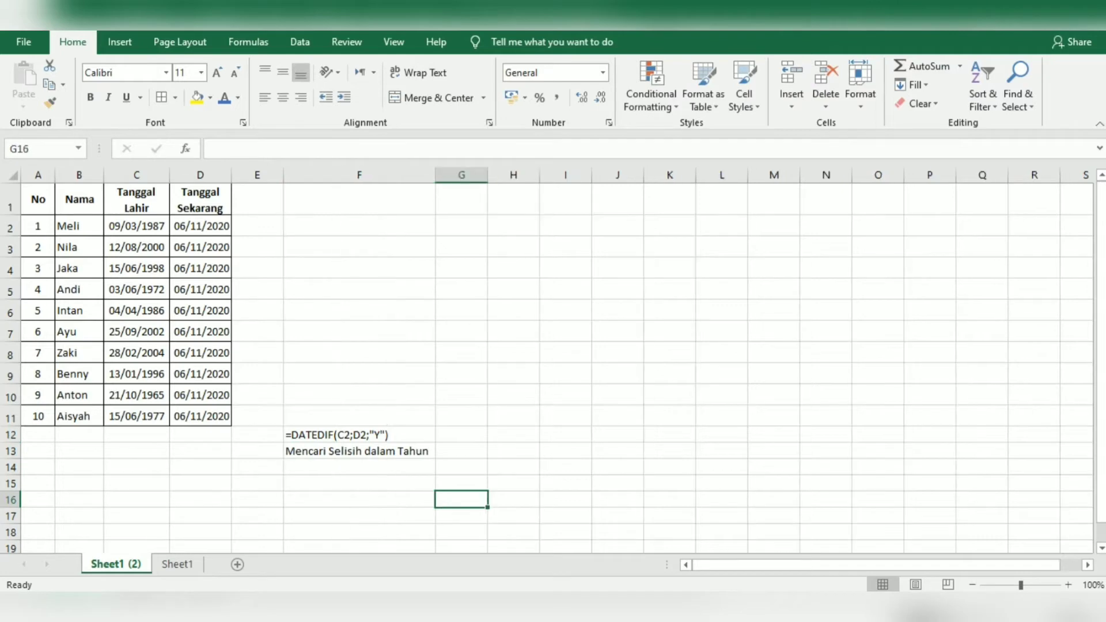
{"action": "left_click", "coordinate": [359, 466]}
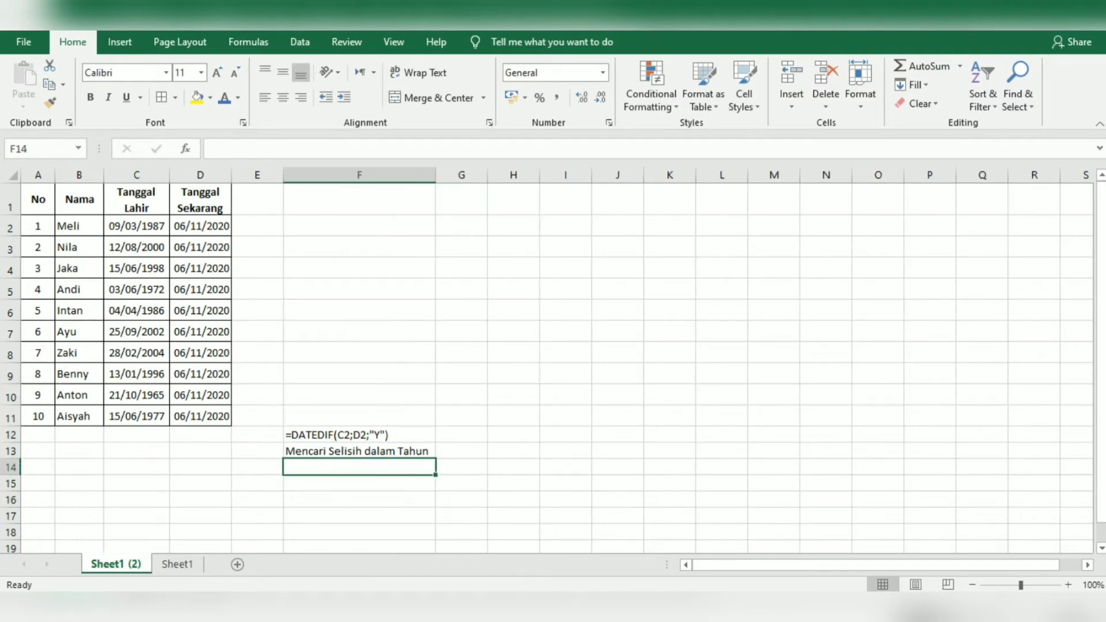
{"action": "left_click", "coordinate": [359, 450]}
{"action": "left_click", "coordinate": [324, 149]}
{"action": "key", "text": "BackSpace"}
{"action": "key", "text": "BackSpace"}
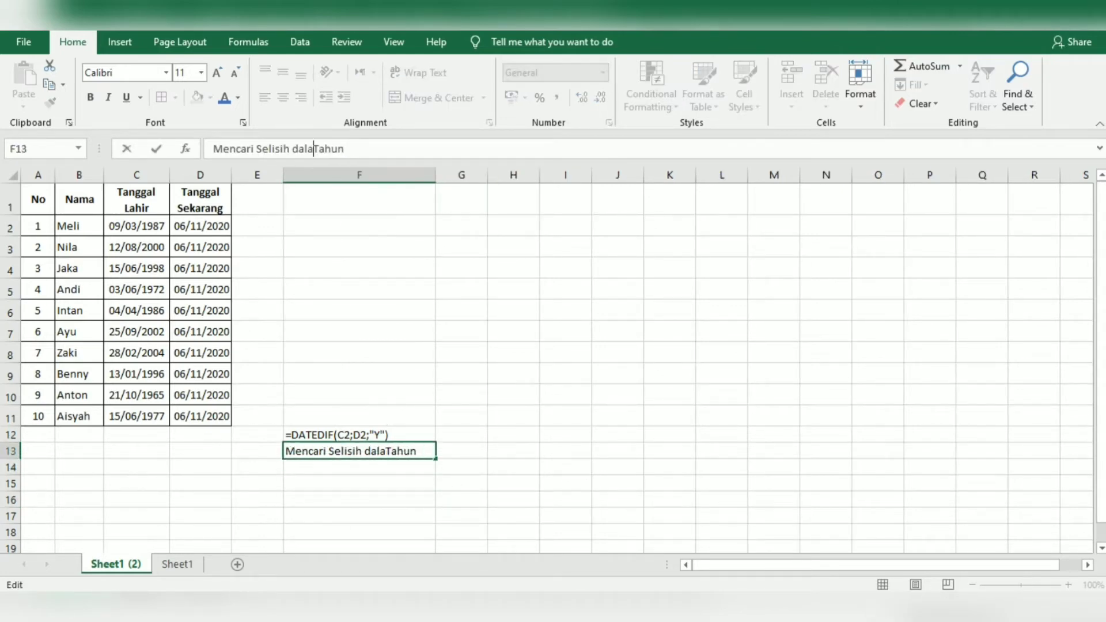
{"action": "key", "text": "BackSpace"}
{"action": "key", "text": "BackSpace"}
{"action": "key", "text": "BackSpace"}
{"action": "key", "text": "BackSpace"}
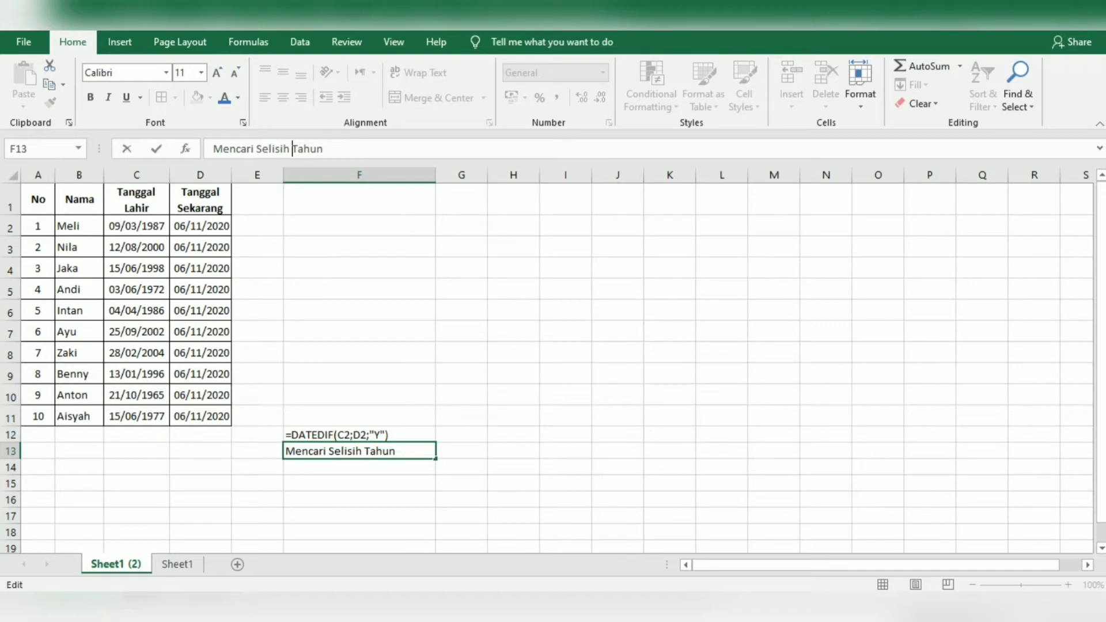
{"action": "left_click", "coordinate": [359, 247]}
{"action": "left_click", "coordinate": [359, 199]}
- Head column F 'Usia' and enter =DATEDIF(C2;D2;"Y") in F2, giving 33
{"action": "type", "text": "U"}
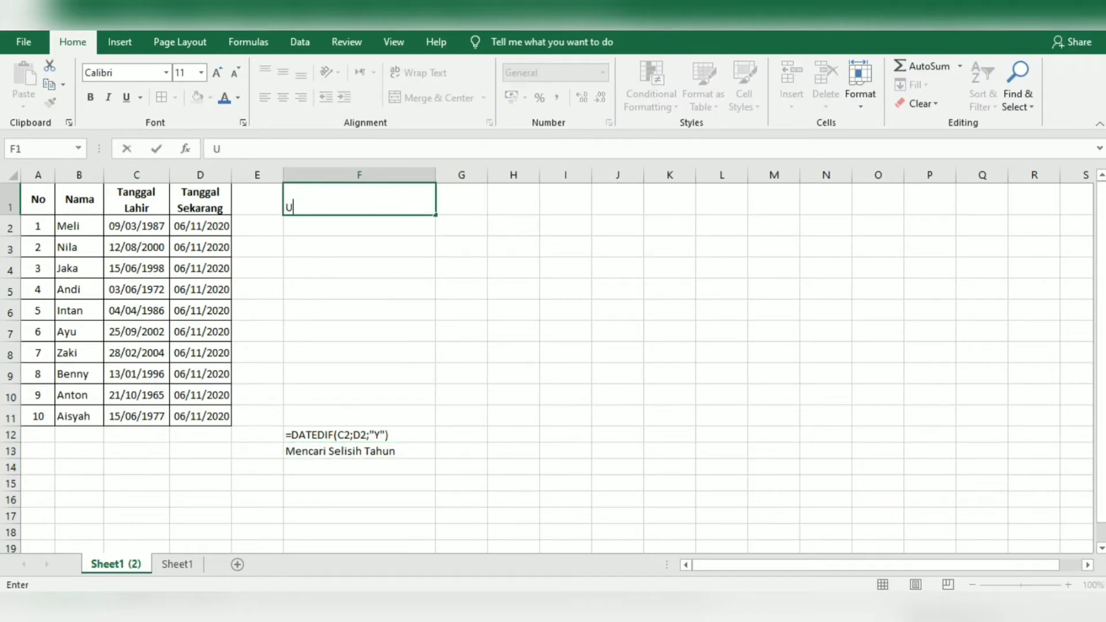
{"action": "type", "text": "sia"}
{"action": "key", "text": "Return"}
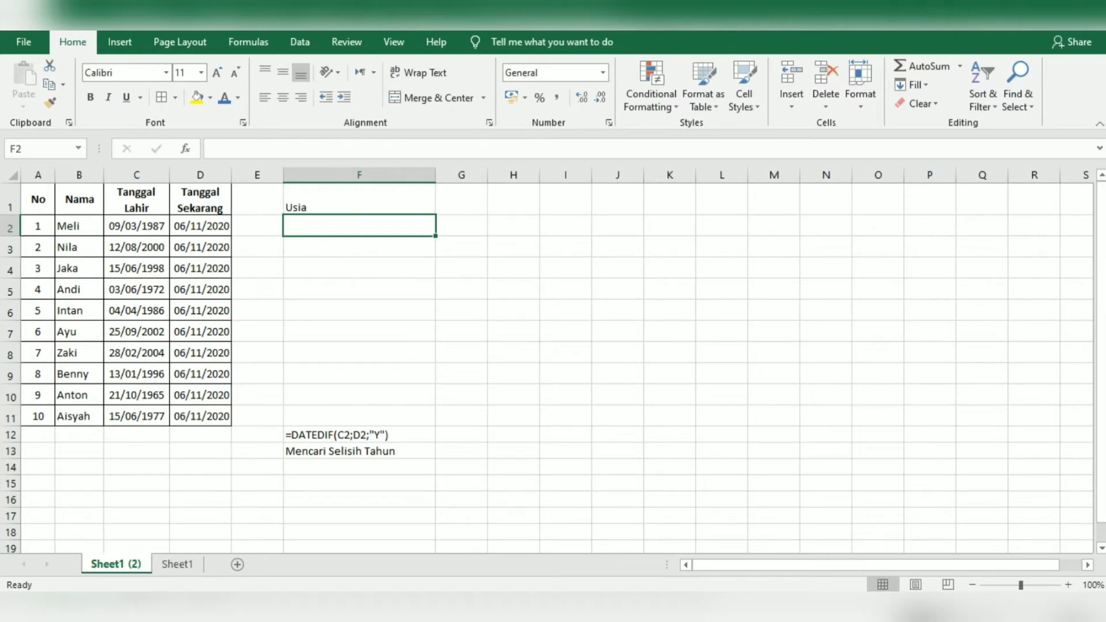
{"action": "type", "text": "=d"}
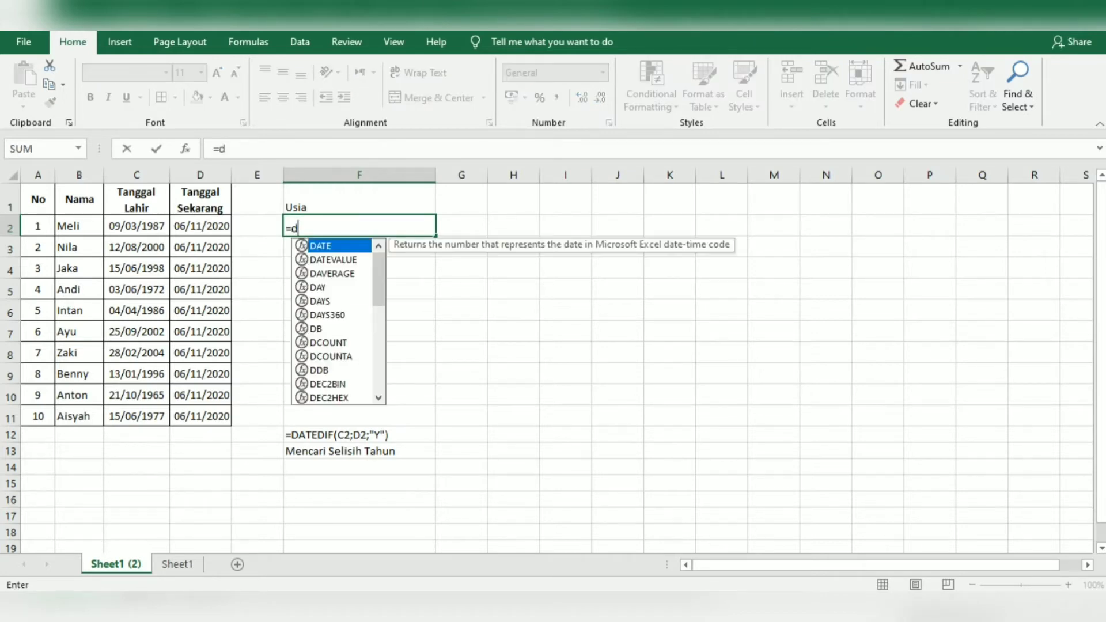
{"action": "key", "text": "BackSpace"}
{"action": "type", "text": "DATEDIF"}
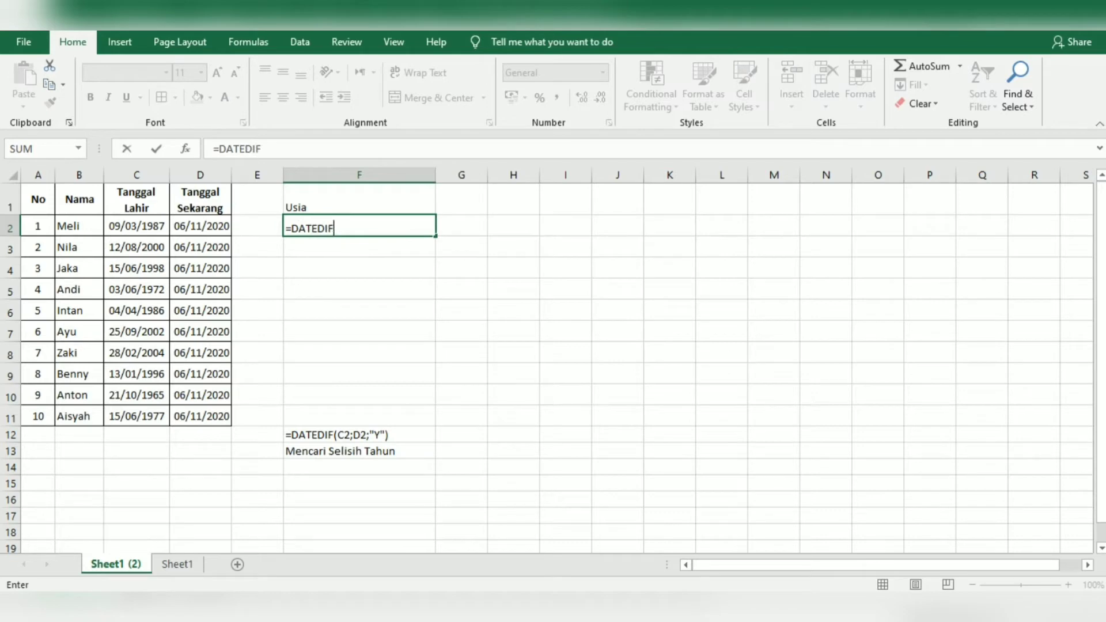
{"action": "type", "text": "("}
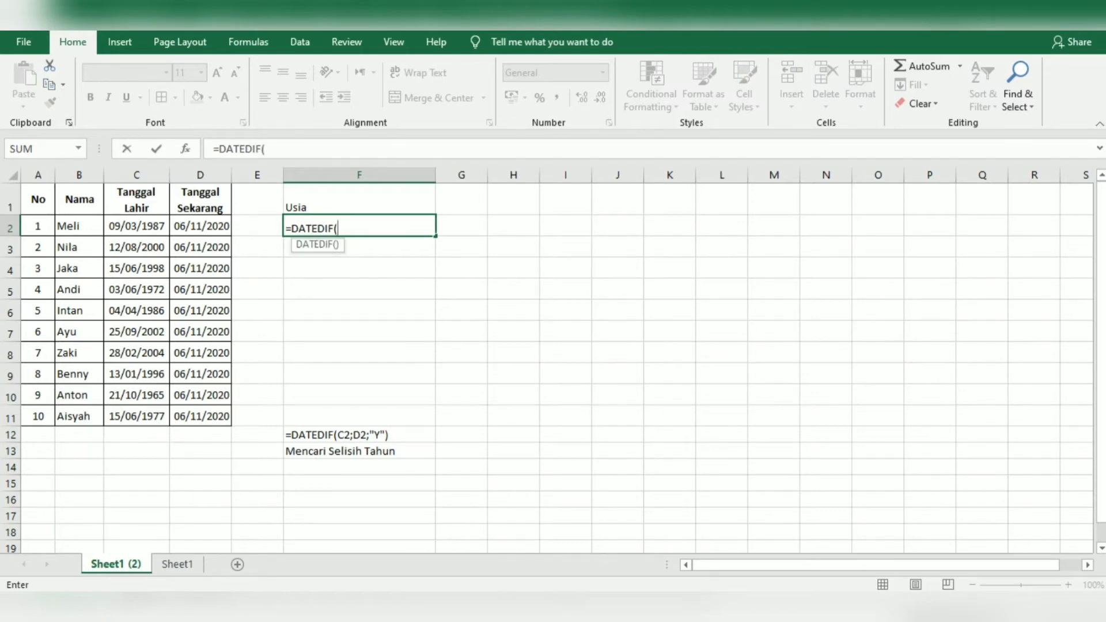
{"action": "left_click", "coordinate": [137, 226]}
{"action": "type", "text": ";"}
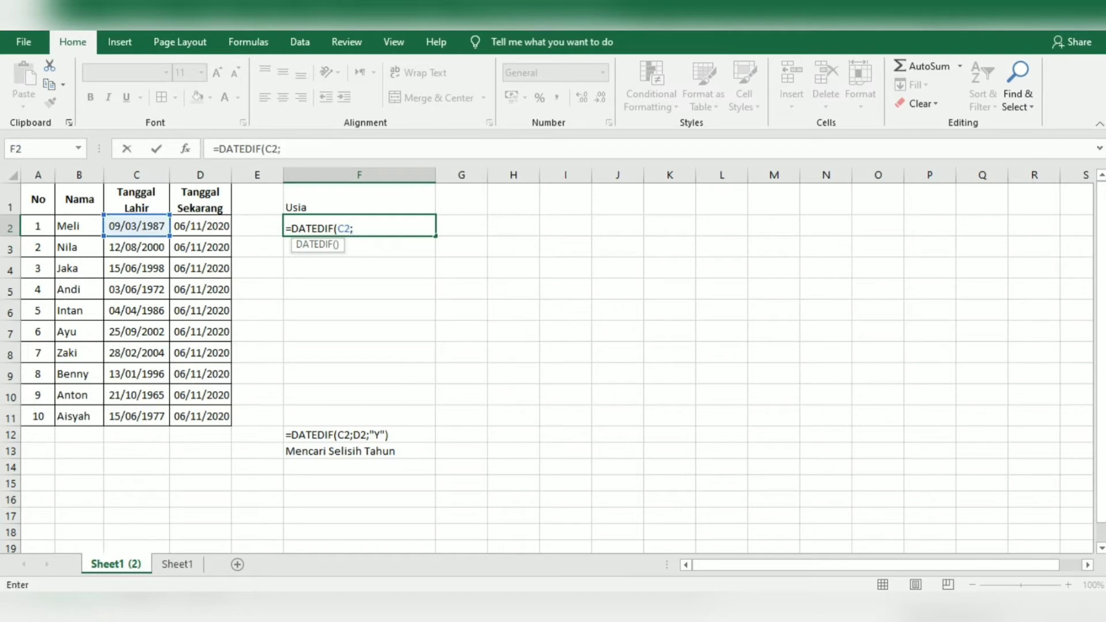
{"action": "left_click", "coordinate": [199, 226]}
{"action": "type", "text": ";\""}
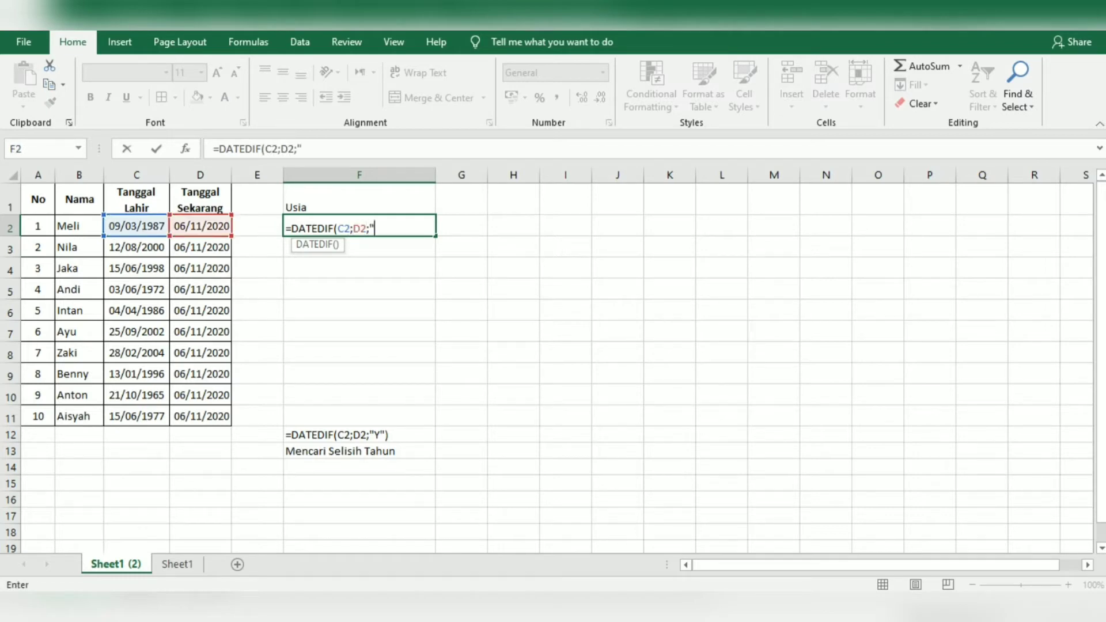
{"action": "type", "text": "Y\")"}
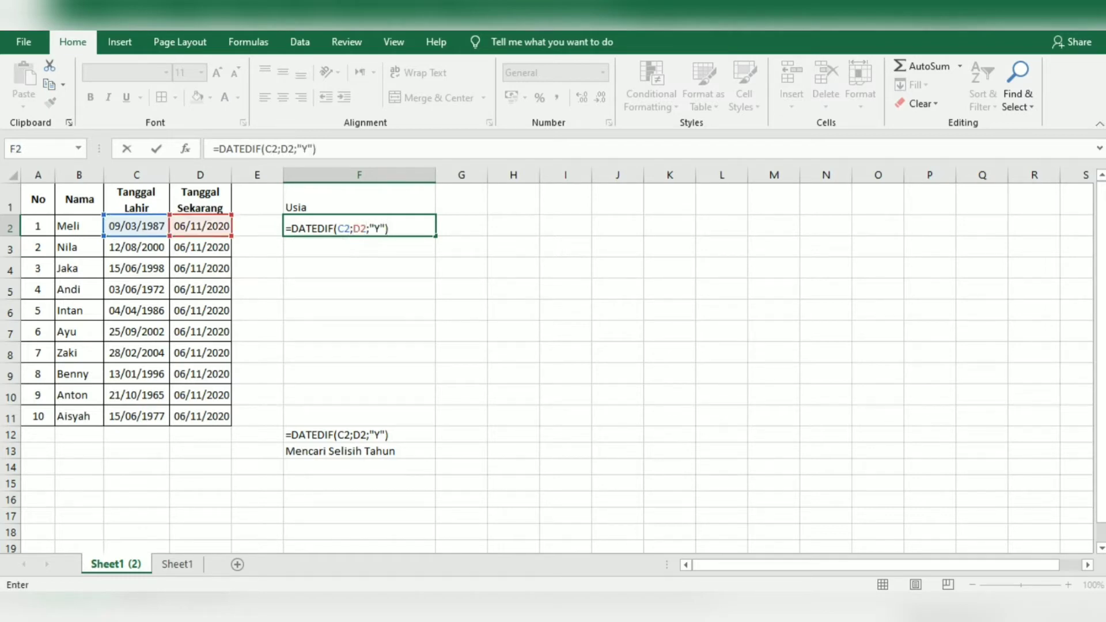
{"action": "key", "text": "Return"}
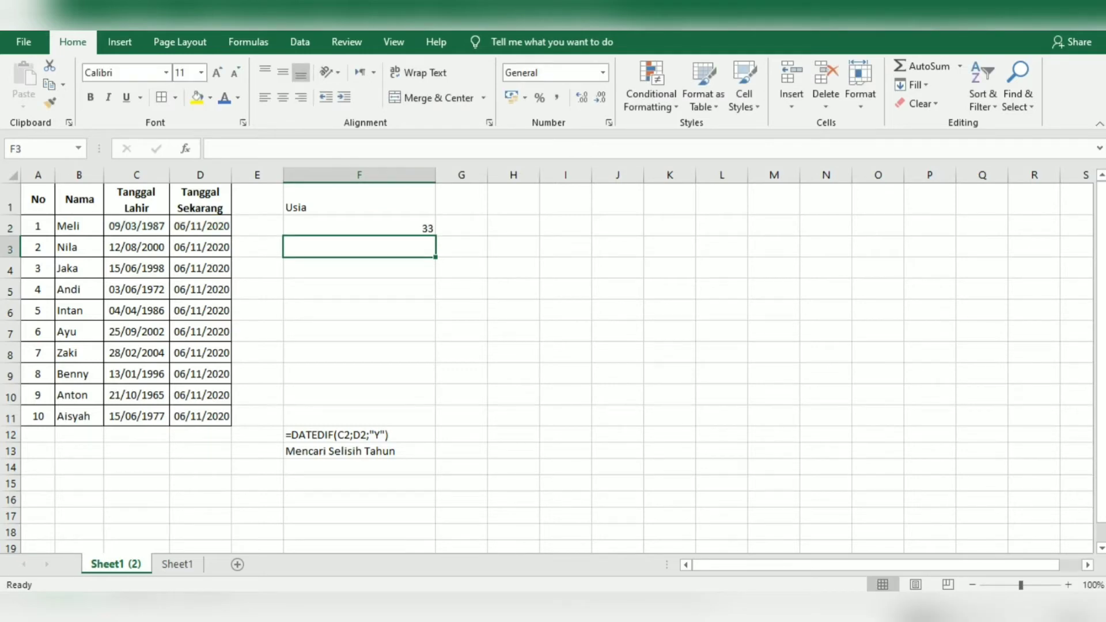
{"action": "left_click", "coordinate": [359, 226]}
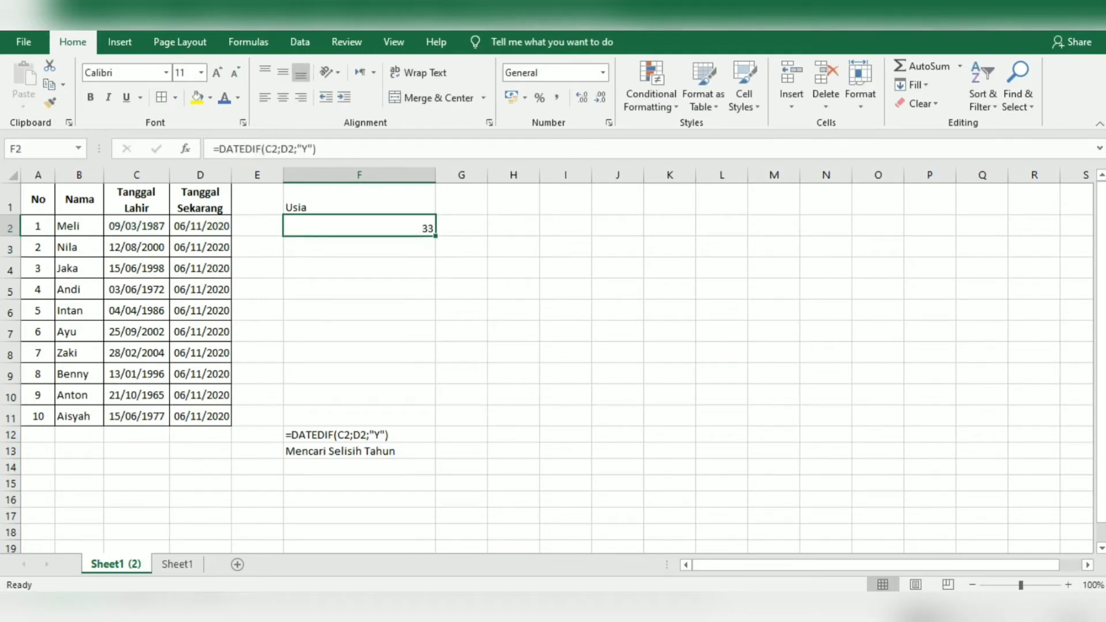
- Fill the age formula down to F11 and centre the ages 33 to 43
{"action": "left_click_drag", "start_coordinate": [435, 236], "coordinate": [434, 425]}
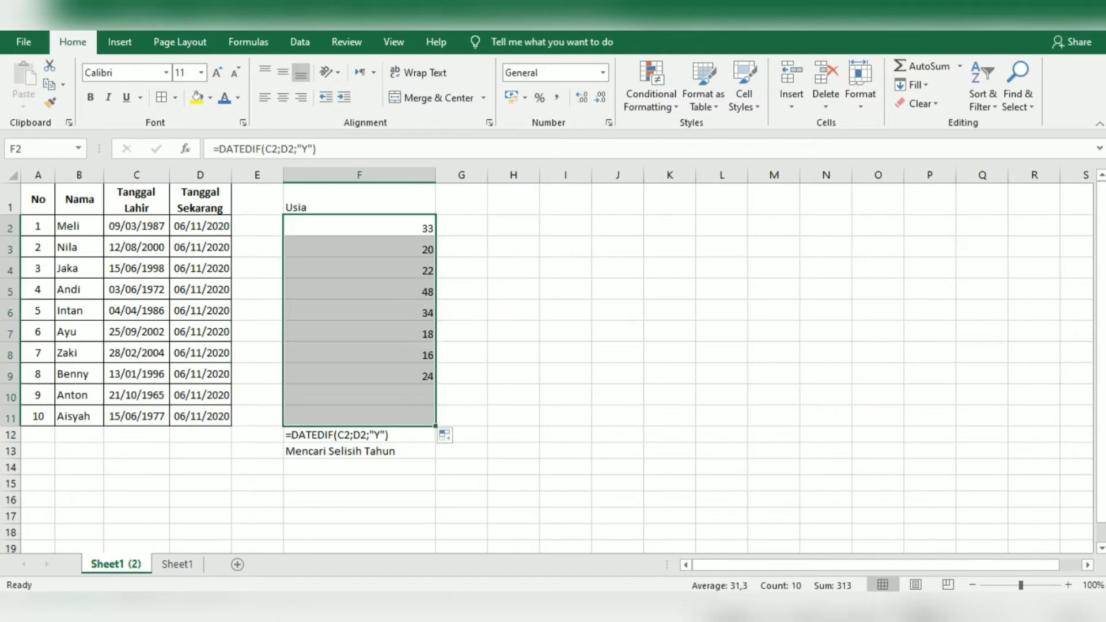
{"action": "left_click", "coordinate": [283, 97]}
{"action": "left_click", "coordinate": [359, 268]}
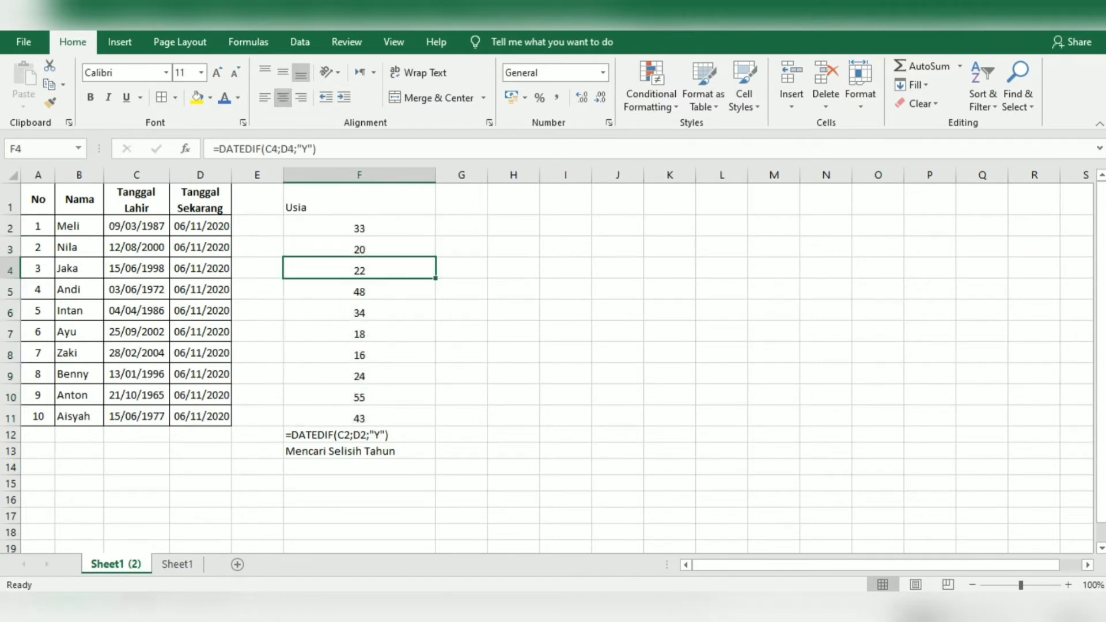
{"action": "left_click", "coordinate": [359, 226]}
{"action": "left_click", "coordinate": [273, 148]}
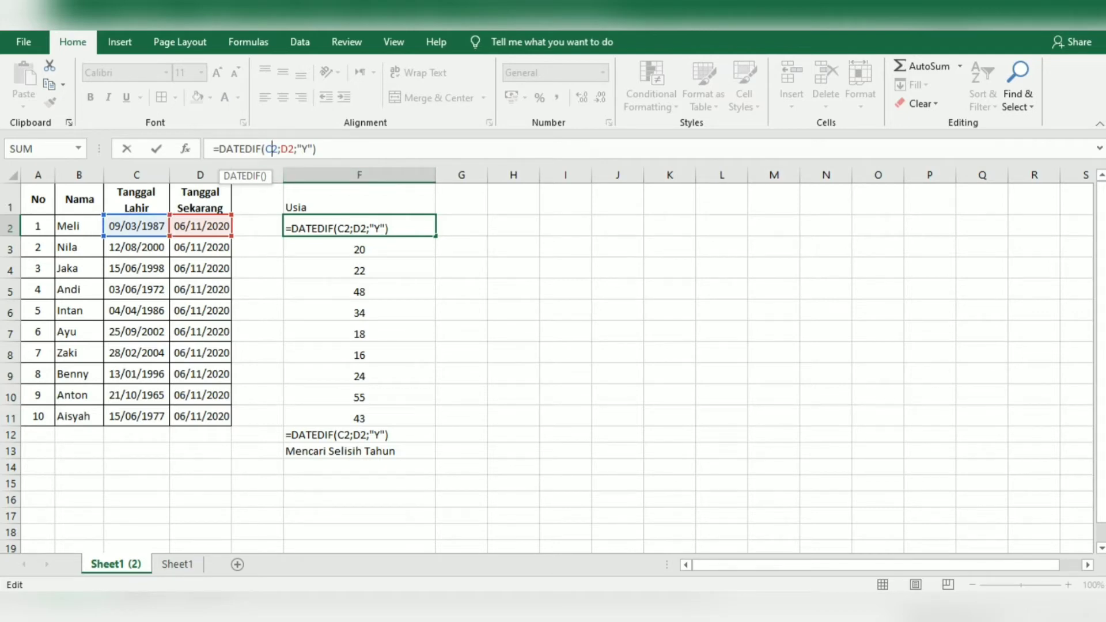
- Swap F2's formula to DATEDIF(D2;C2;"Y"), which returns #NUM!
{"action": "double_click", "coordinate": [272, 149]}
{"action": "type", "text": "D2"}
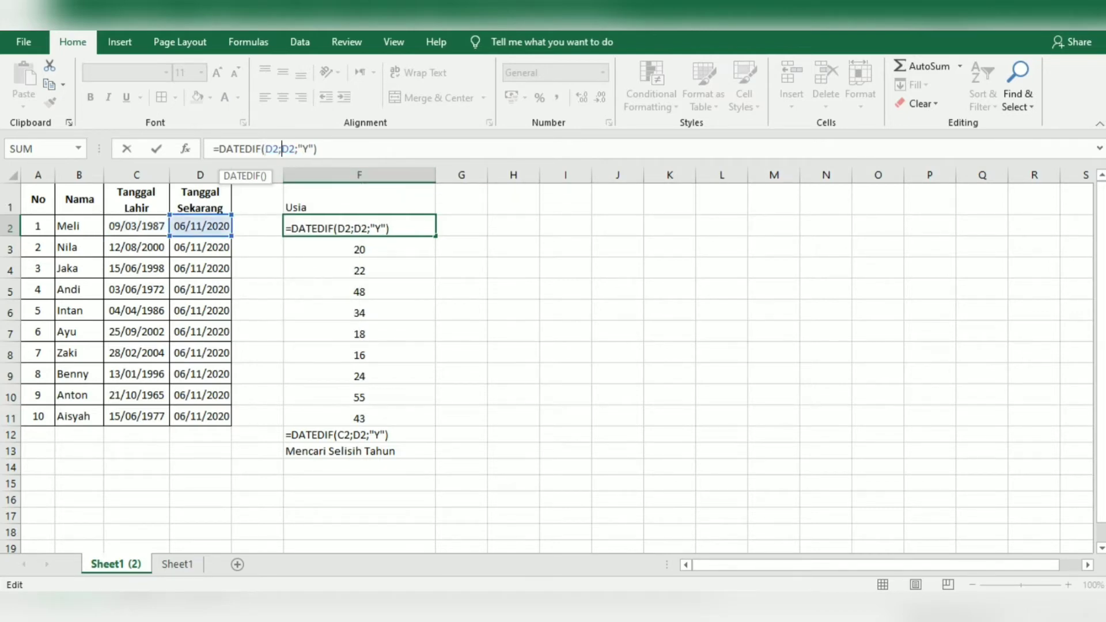
{"action": "key", "text": "Right"}
{"action": "key", "text": "BackSpace"}
{"action": "type", "text": "C"}
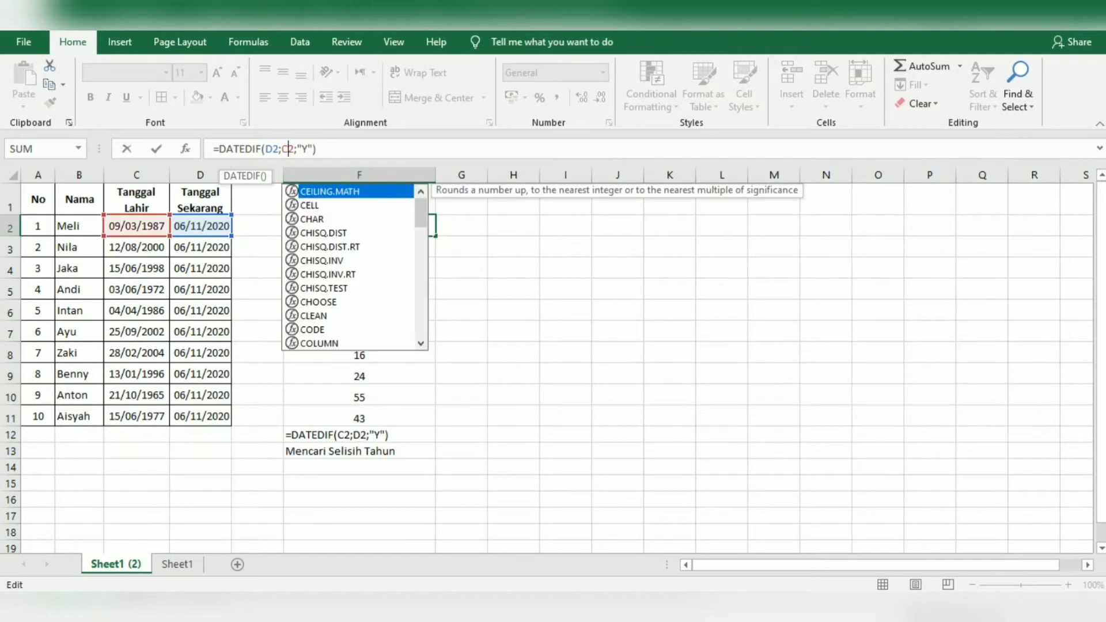
{"action": "key", "text": "Return"}
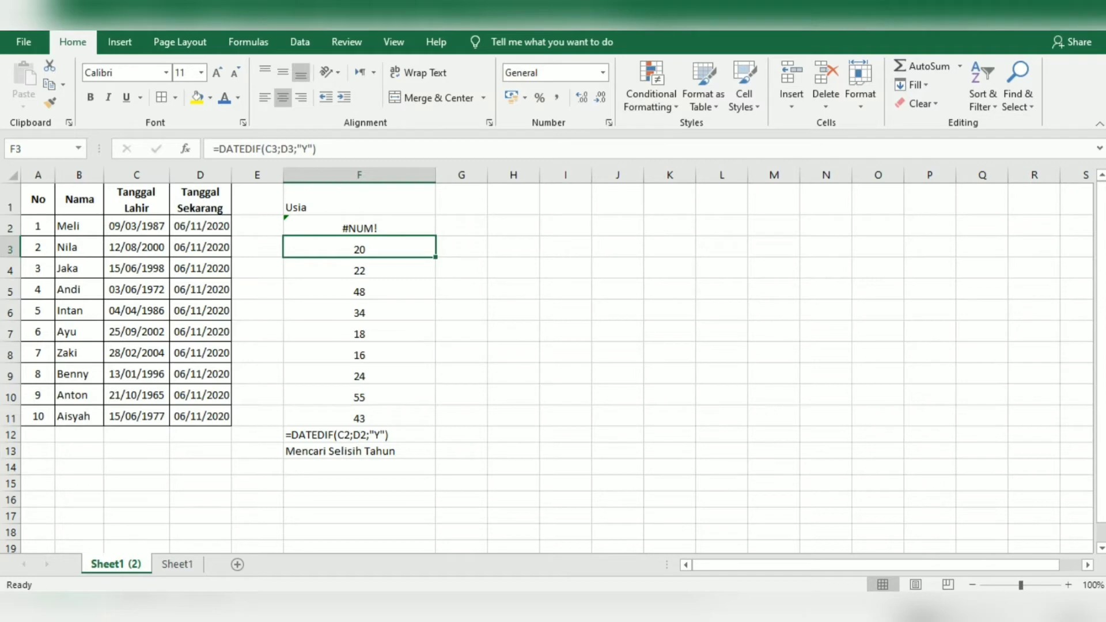
{"action": "key", "text": "Up"}
- Restore the C2;D2 order so F2 returns 33 again
{"action": "left_click", "coordinate": [273, 148]}
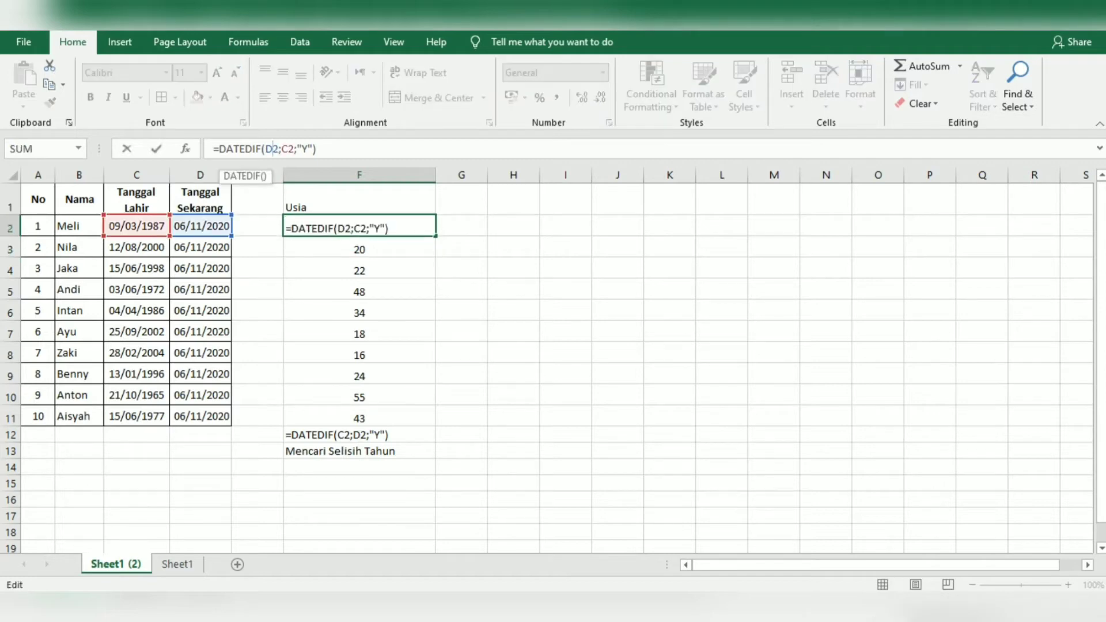
{"action": "key", "text": "BackSpace"}
{"action": "type", "text": "C"}
{"action": "left_click", "coordinate": [281, 148]}
{"action": "key", "text": "BackSpace"}
{"action": "type", "text": "D"}
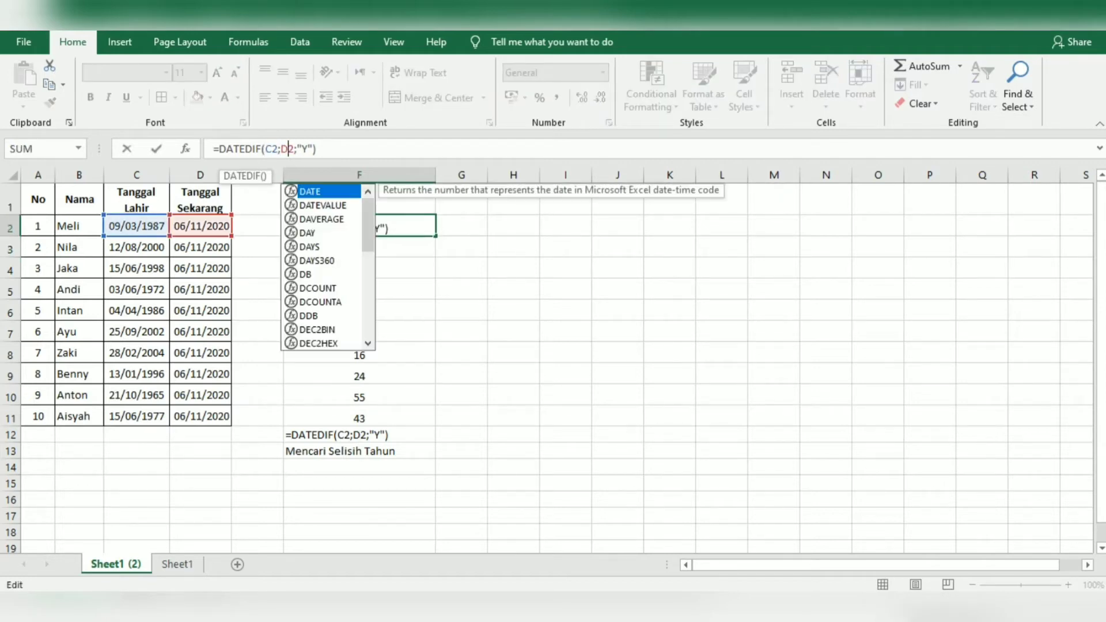
{"action": "key", "text": "Return"}
{"action": "key", "text": "Up"}
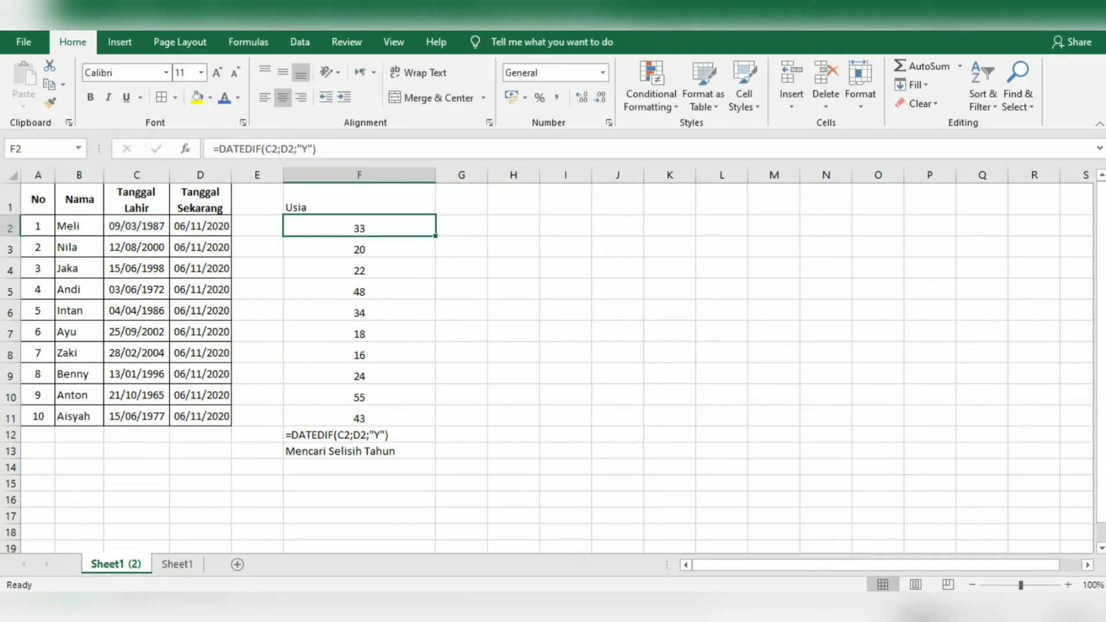
{"action": "key", "text": "Up"}
{"action": "key", "text": "F2"}
- Rename the F1 header to 'Usia Dalam Tahun' and centre it
{"action": "type", "text": " DALAM"}
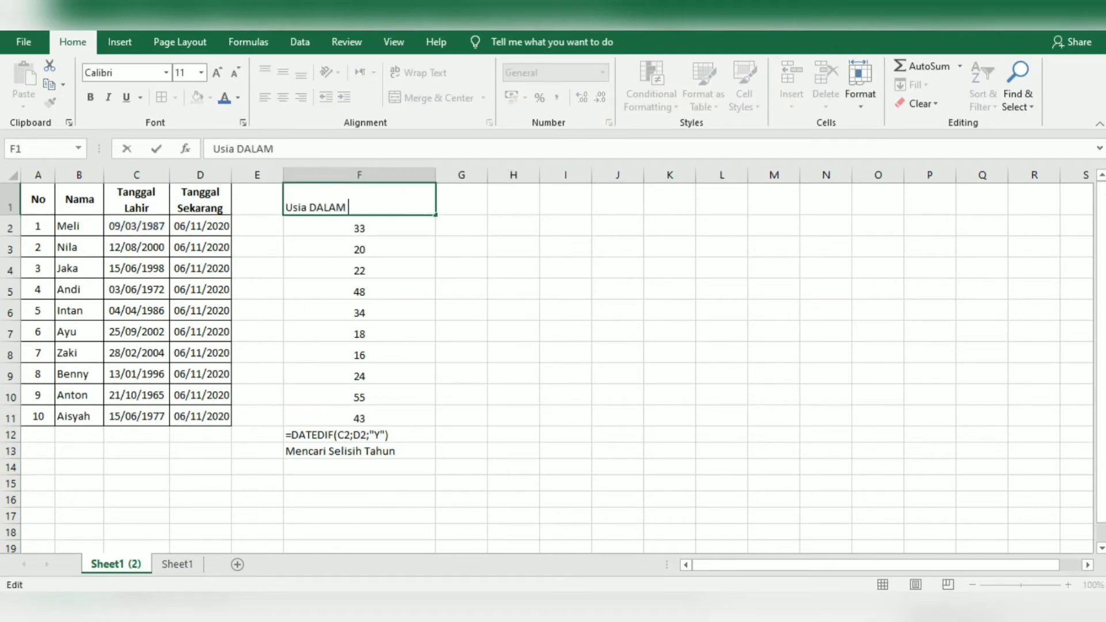
{"action": "type", "text": " TAHUN"}
{"action": "key", "text": "BackSpace"}
{"action": "key", "text": "BackSpace"}
{"action": "key", "text": "BackSpace"}
{"action": "key", "text": "BackSpace"}
{"action": "key", "text": "BackSpace"}
{"action": "key", "text": "BackSpace"}
{"action": "key", "text": "BackSpace"}
{"action": "key", "text": "BackSpace"}
{"action": "key", "text": "BackSpace"}
{"action": "key", "text": "BackSpace"}
{"action": "type", "text": "alam T"}
{"action": "type", "text": "ahun"}
{"action": "left_click", "coordinate": [359, 291]}
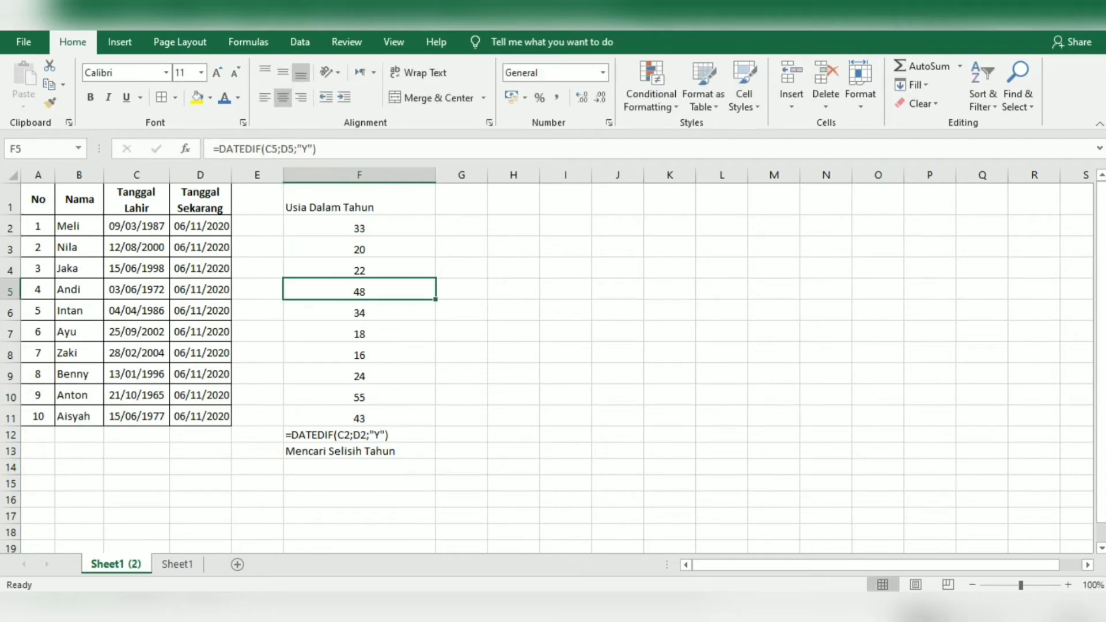
{"action": "left_click", "coordinate": [360, 199]}
{"action": "left_click", "coordinate": [282, 97]}
{"action": "left_click", "coordinate": [462, 199]}
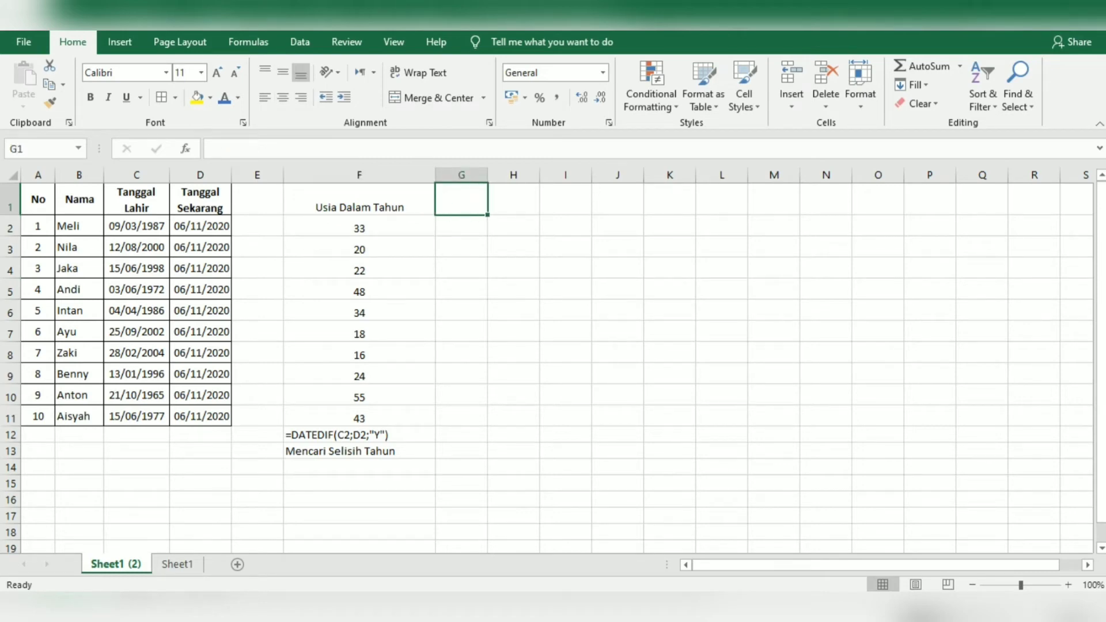
{"action": "left_click", "coordinate": [359, 451]}
- Type 'Mencari Selisih Bulan' into G13
{"action": "left_click", "coordinate": [462, 451]}
{"action": "type", "text": "Men"}
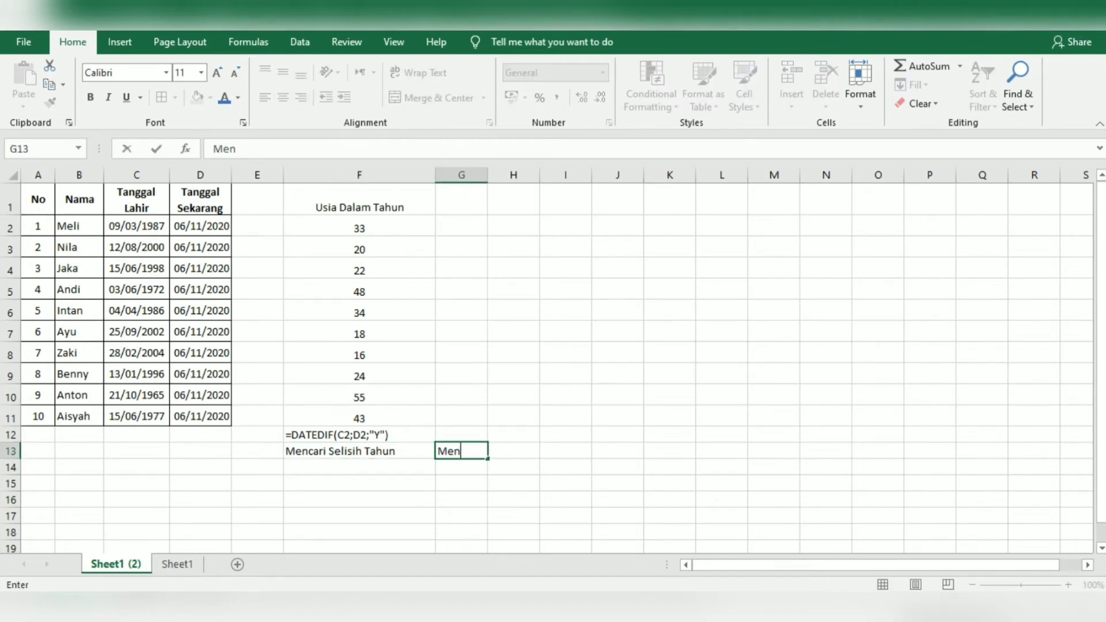
{"action": "type", "text": "cari Selisi"}
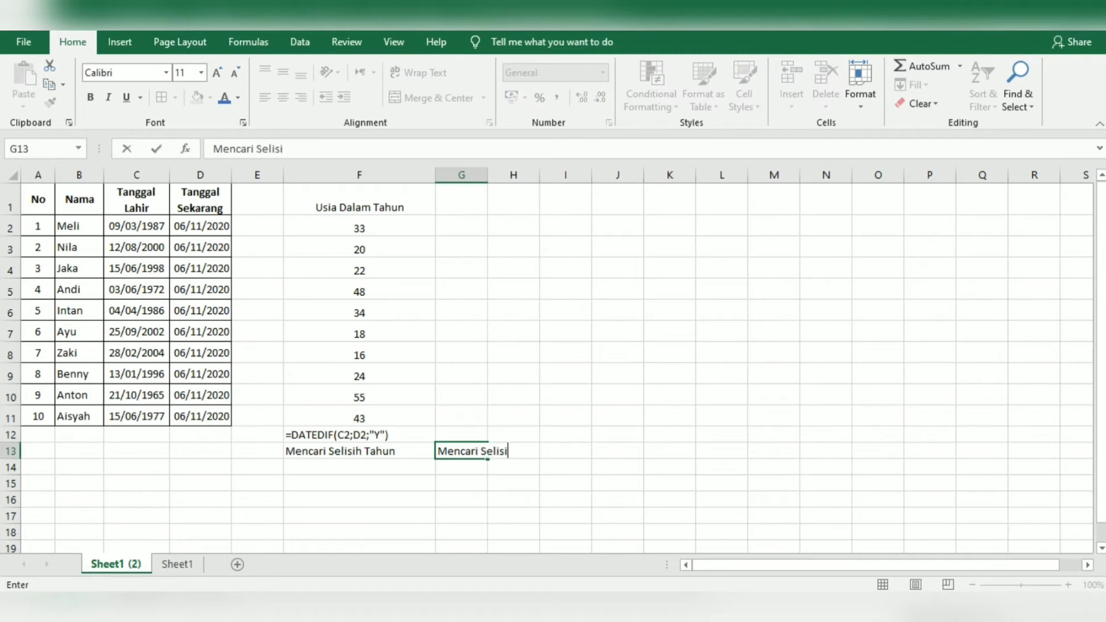
{"action": "type", "text": "h Bulan"}
{"action": "left_click", "coordinate": [462, 434]}
- Write the text note =DATEDIF(C2;D2;"M") in G12
{"action": "type", "text": "'"}
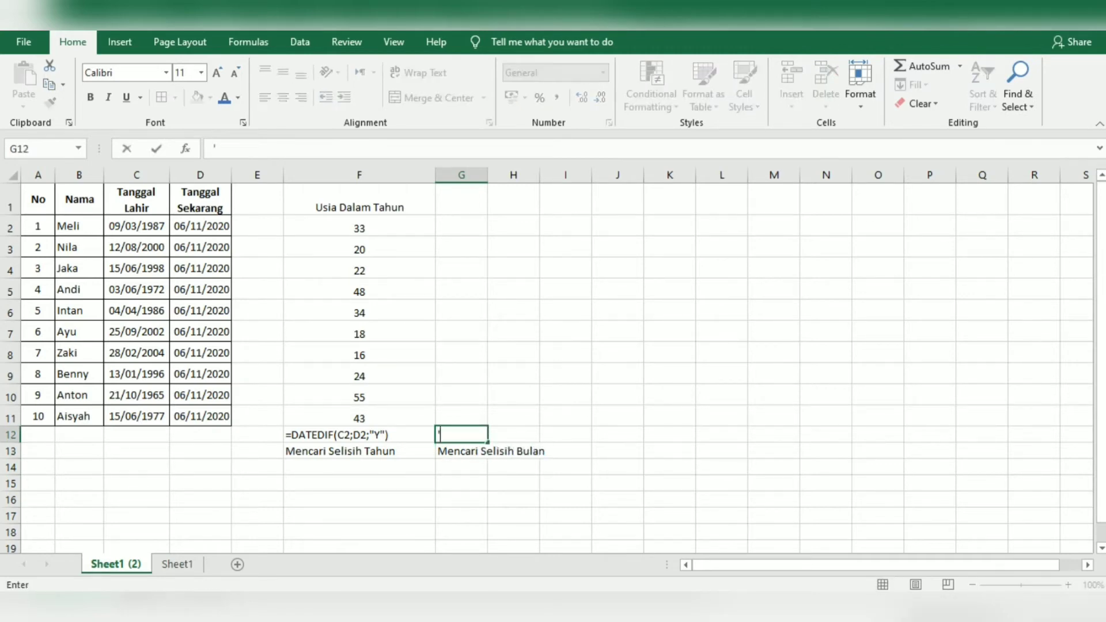
{"action": "type", "text": "=DATEDI"}
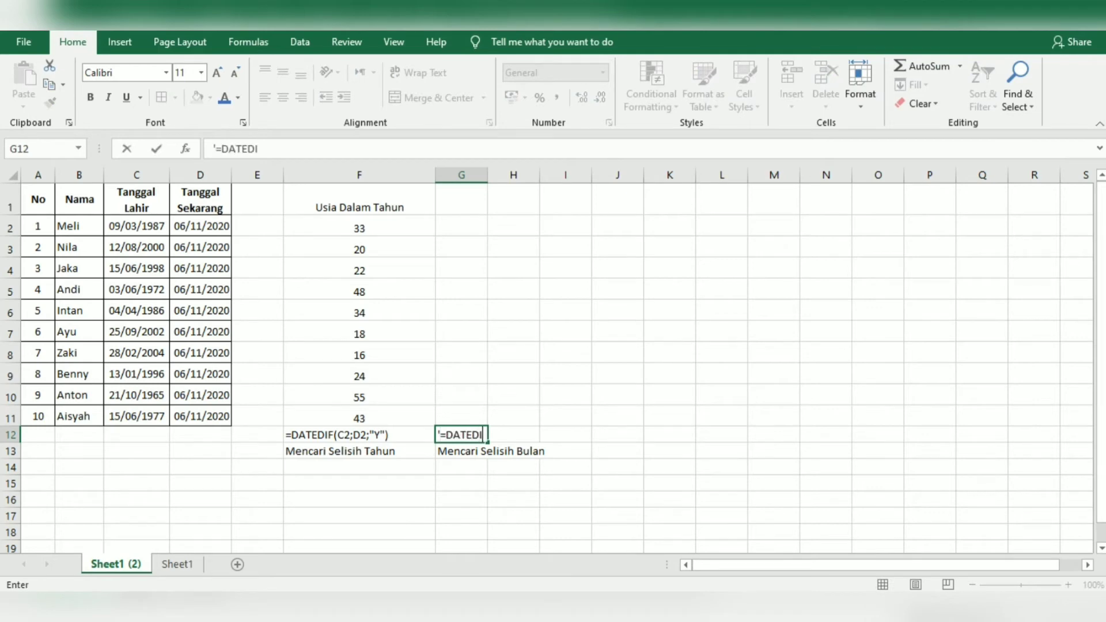
{"action": "type", "text": "F("}
{"action": "type", "text": "C2;Y"}
{"action": "key", "text": "BackSpace"}
{"action": "type", "text": "DIF(C2"}
{"action": "key", "text": "BackSpace"}
{"action": "type", "text": "2;"}
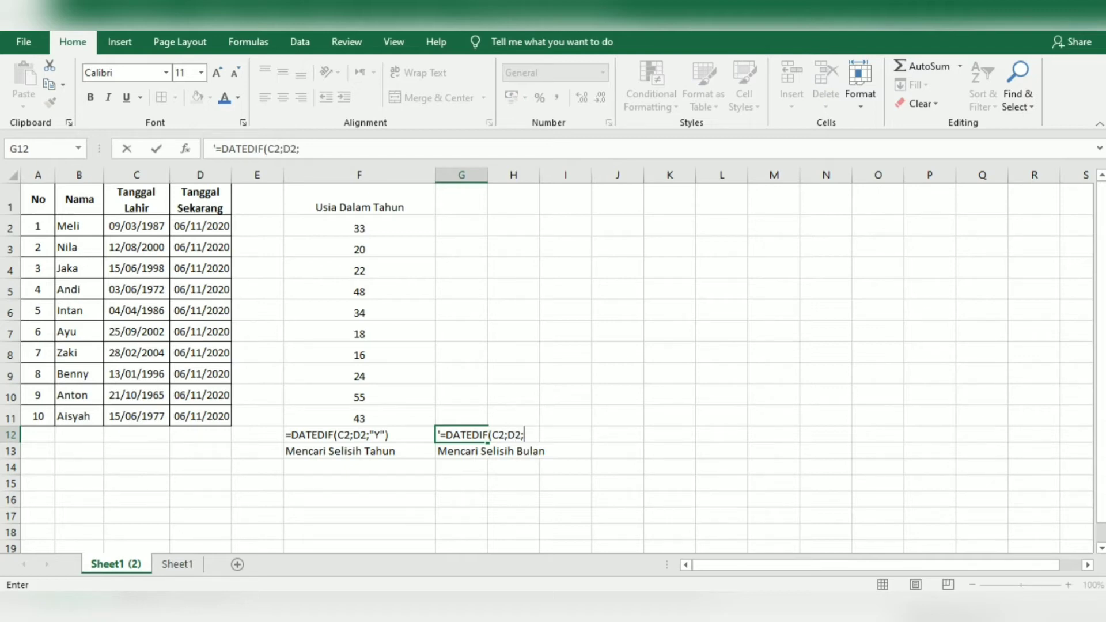
{"action": "type", "text": "\"M\""}
{"action": "type", "text": ")"}
{"action": "key", "text": "Return"}
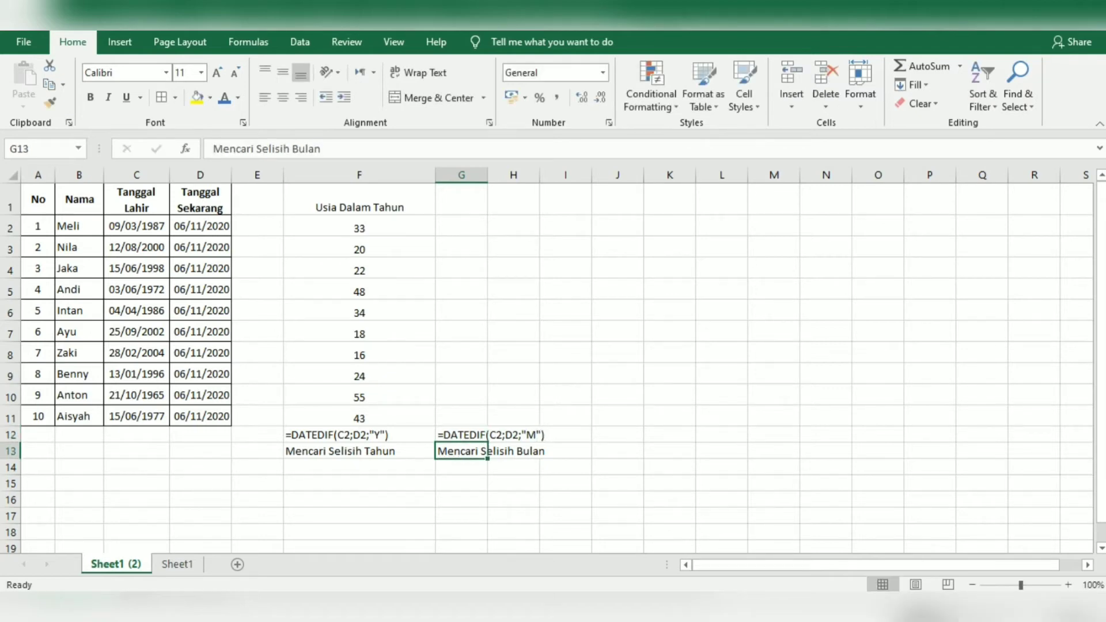
- Widen column G and head it 'Usia Dalam Bulan'
{"action": "left_click_drag", "start_coordinate": [488, 175], "coordinate": [561, 175]}
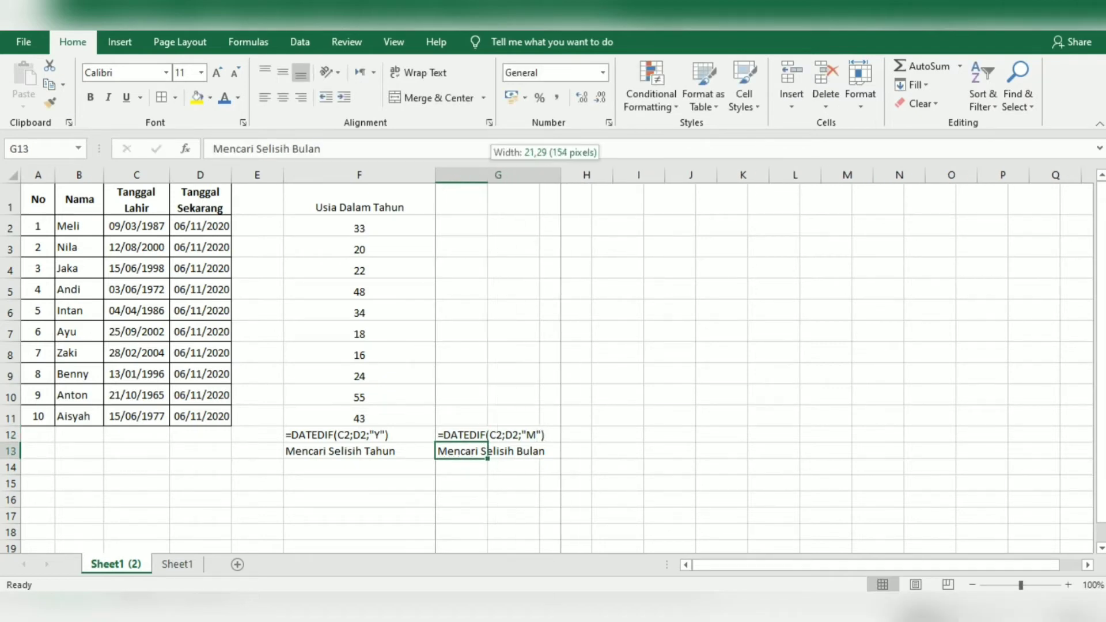
{"action": "left_click", "coordinate": [498, 199]}
{"action": "type", "text": "Us"}
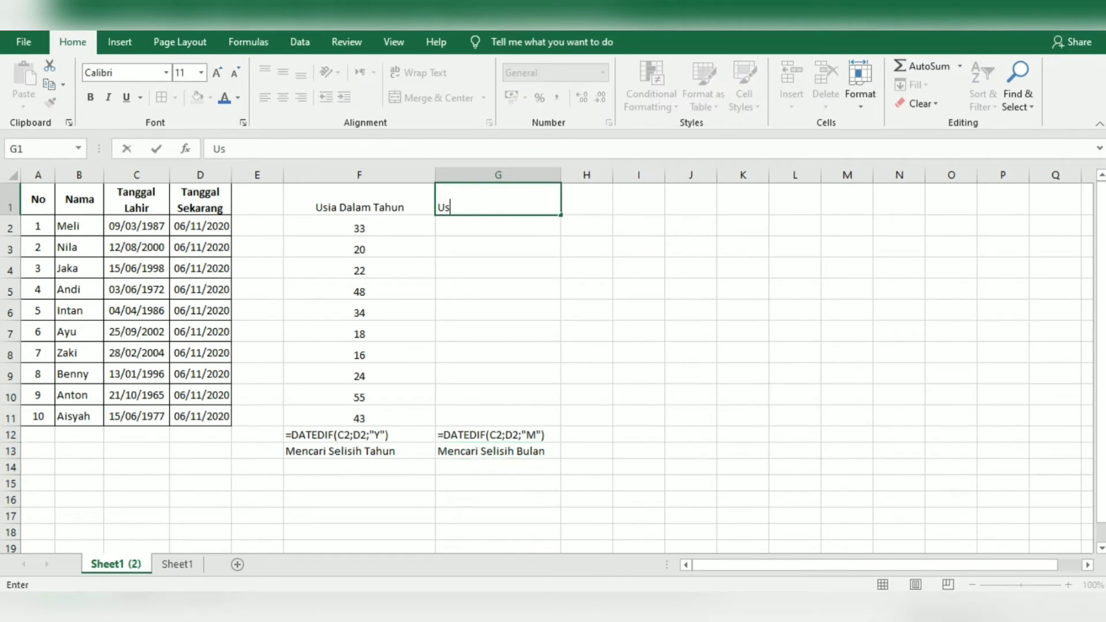
{"action": "type", "text": "ia Dalam"}
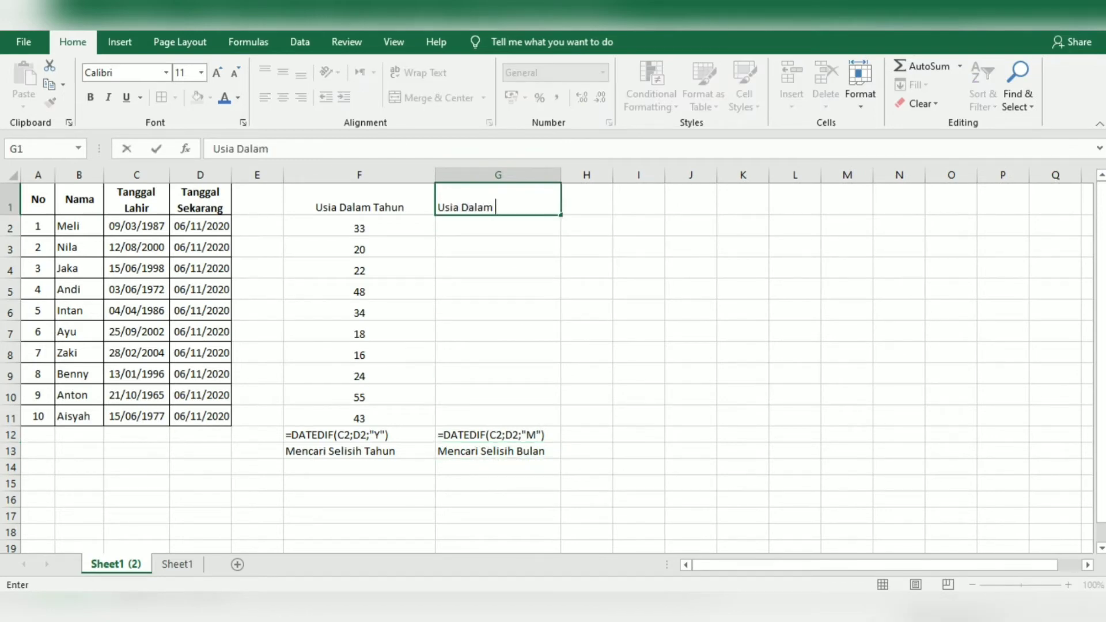
{"action": "type", "text": " Bulan"}
{"action": "key", "text": "Return"}
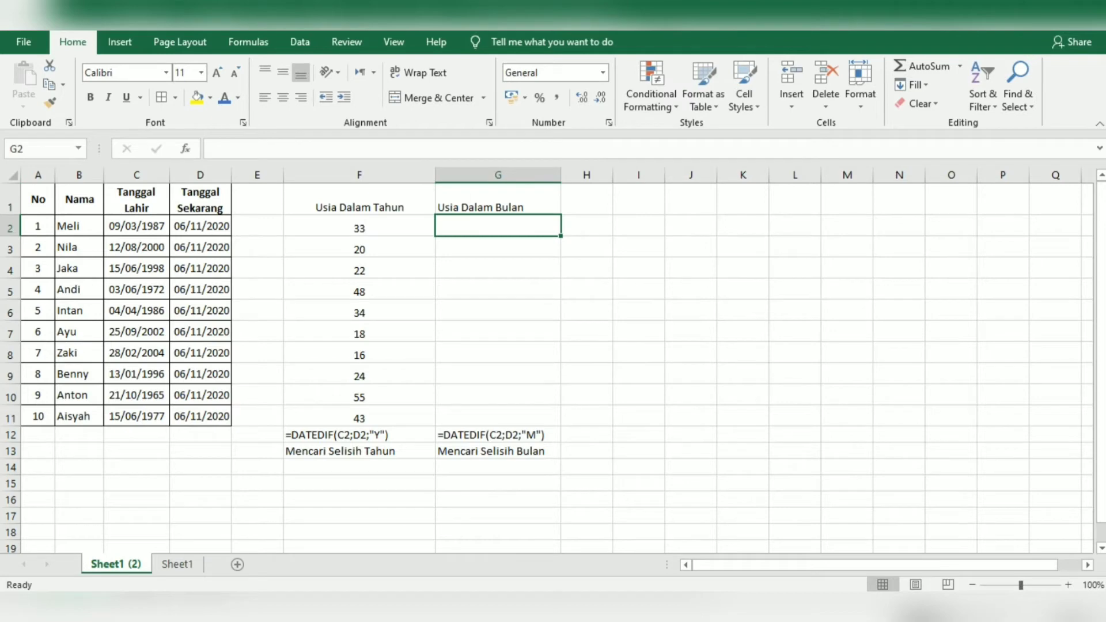
- Enter =DATEDIF(C2;D2;"M") in G2 to get 403 months
{"action": "type", "text": "=D"}
{"action": "key", "text": "BackSpace"}
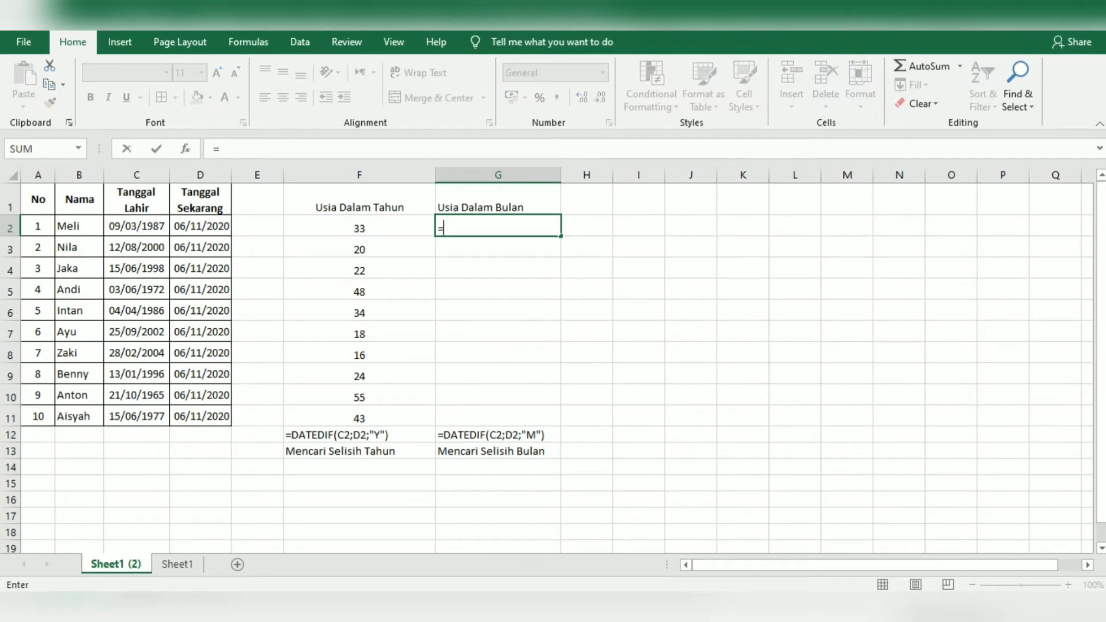
{"action": "type", "text": "DATEDIF("}
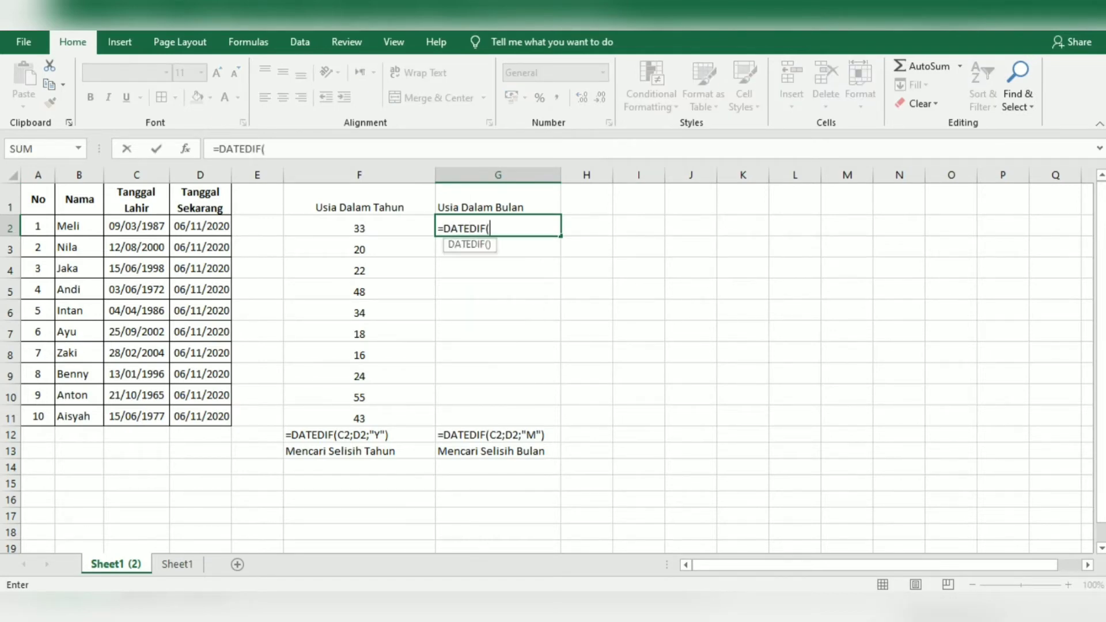
{"action": "left_click", "coordinate": [136, 226]}
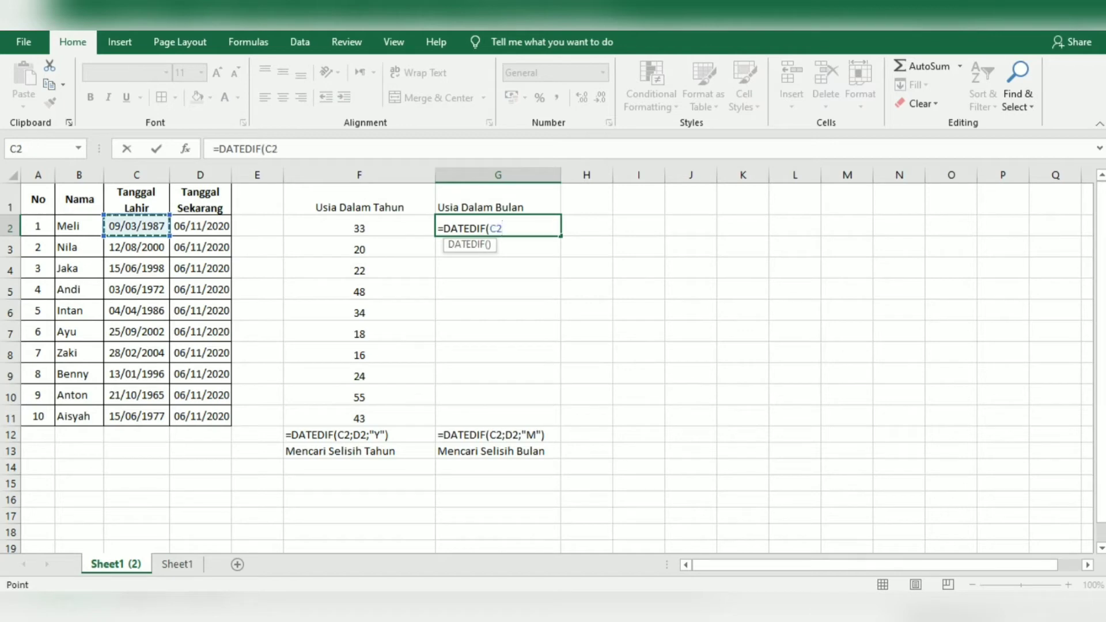
{"action": "type", "text": ";"}
{"action": "left_click", "coordinate": [200, 225]}
{"action": "type", "text": ";"}
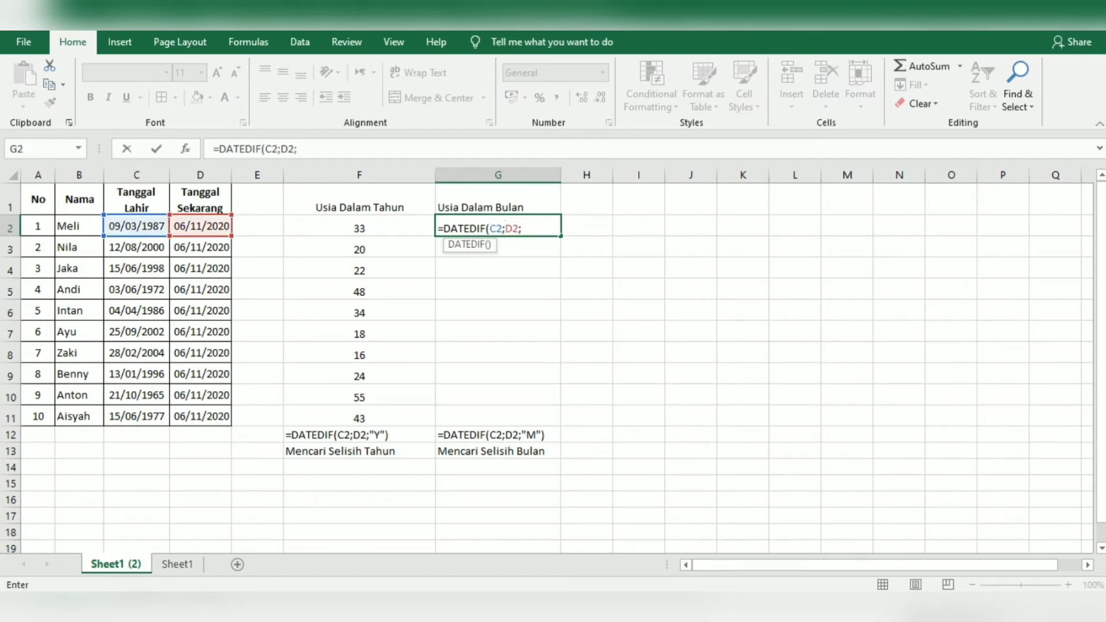
{"action": "type", "text": "\"M\")"}
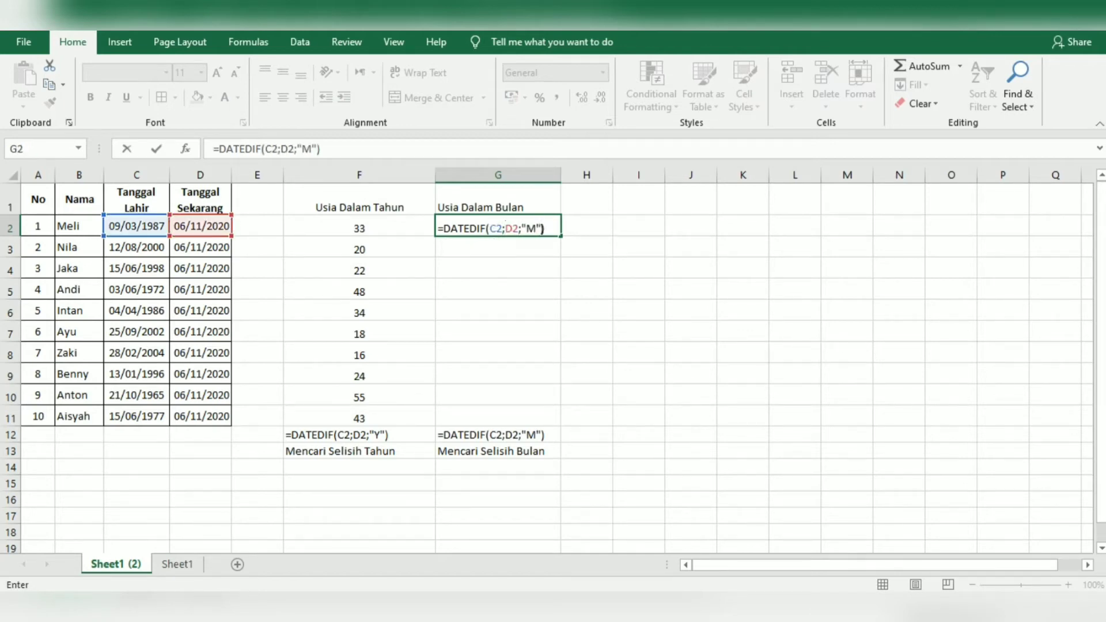
{"action": "key", "text": "Return"}
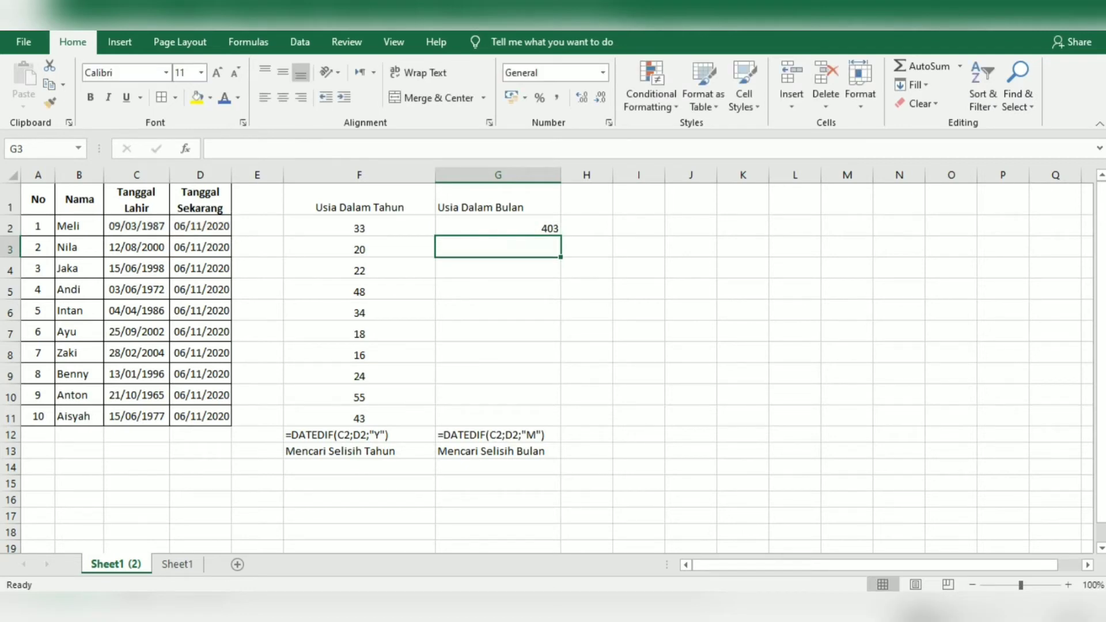
- Copy the month formula down to G11 and centre the values
{"action": "left_click", "coordinate": [498, 228]}
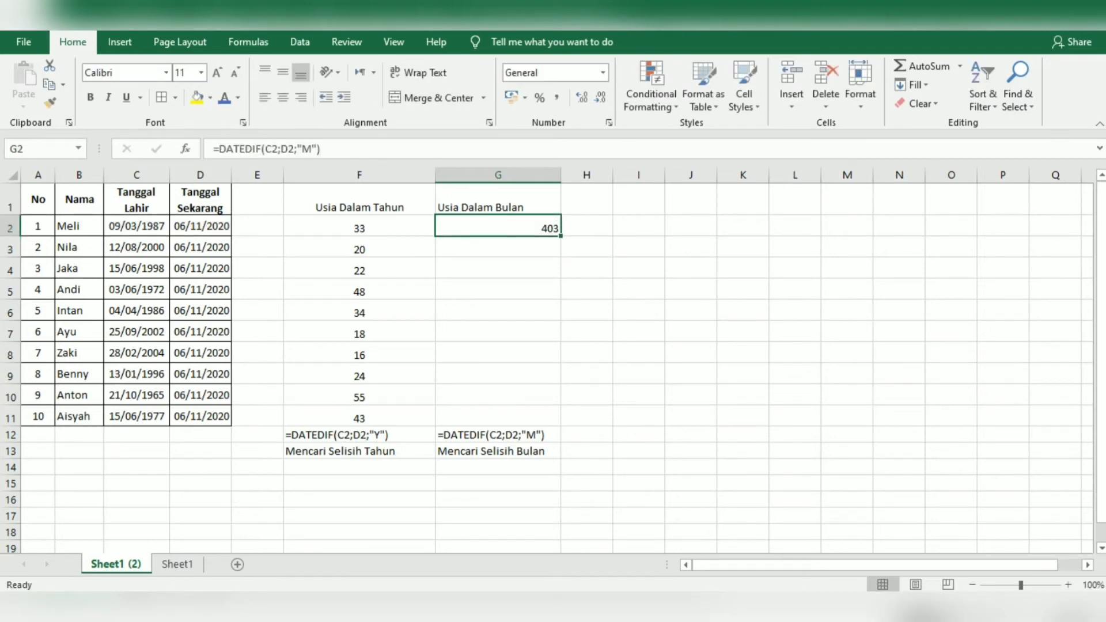
{"action": "left_click_drag", "start_coordinate": [561, 236], "coordinate": [560, 423]}
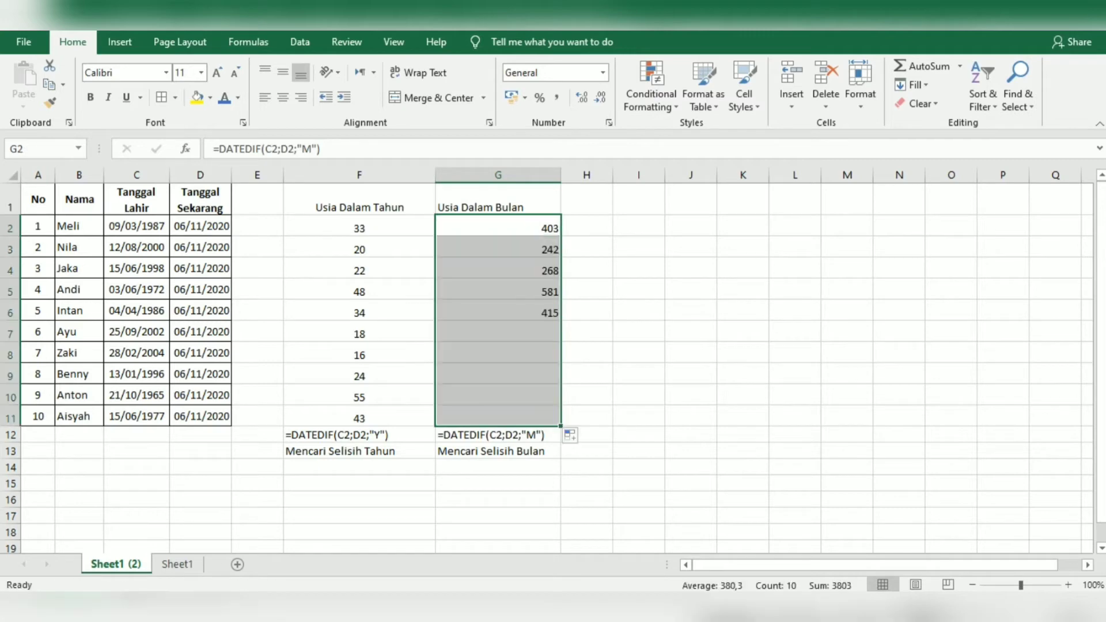
{"action": "left_click", "coordinate": [282, 98]}
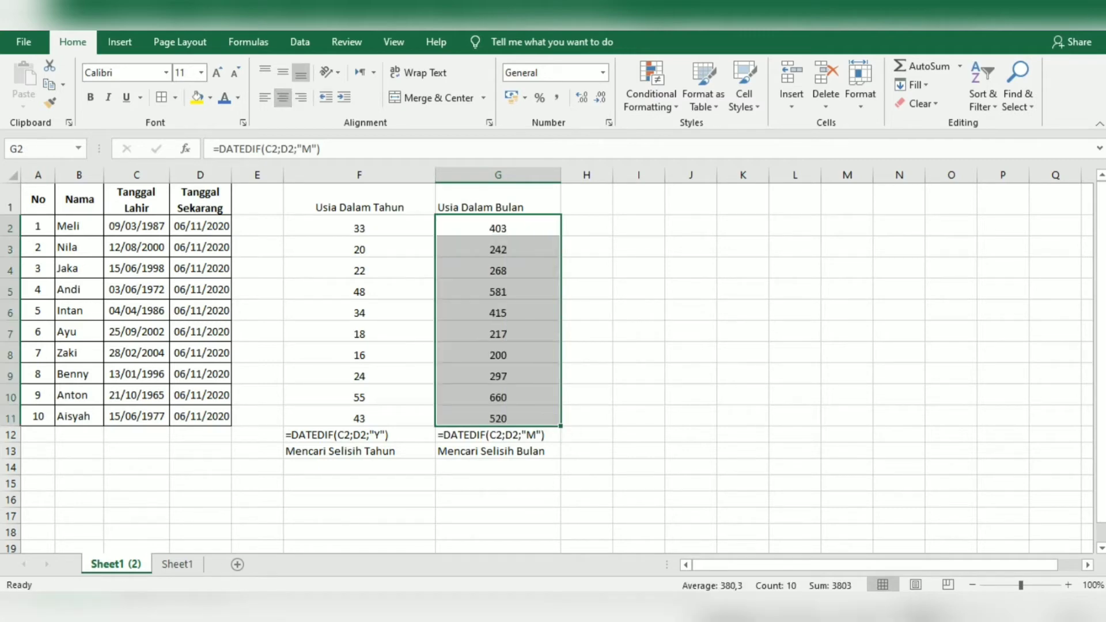
{"action": "left_click", "coordinate": [498, 468]}
{"action": "left_click", "coordinate": [586, 435]}
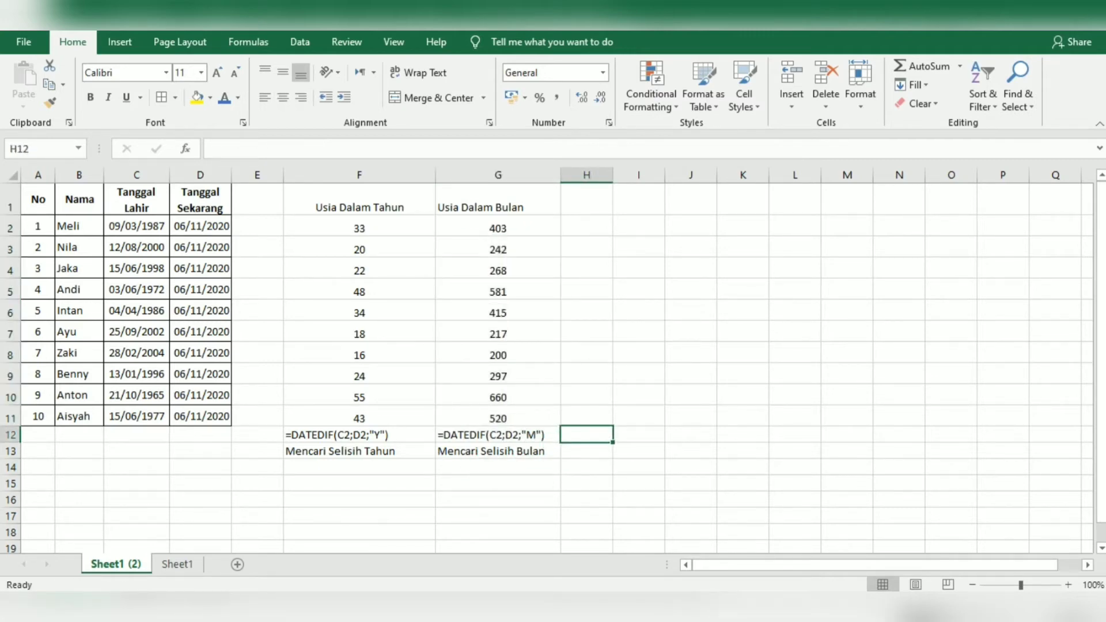
{"action": "left_click", "coordinate": [587, 450]}
- Put 'Mencari selisih hari' in H13 and the text note =DATEDIF(C2;D2;"D") in H12
{"action": "type", "text": "Mencari"}
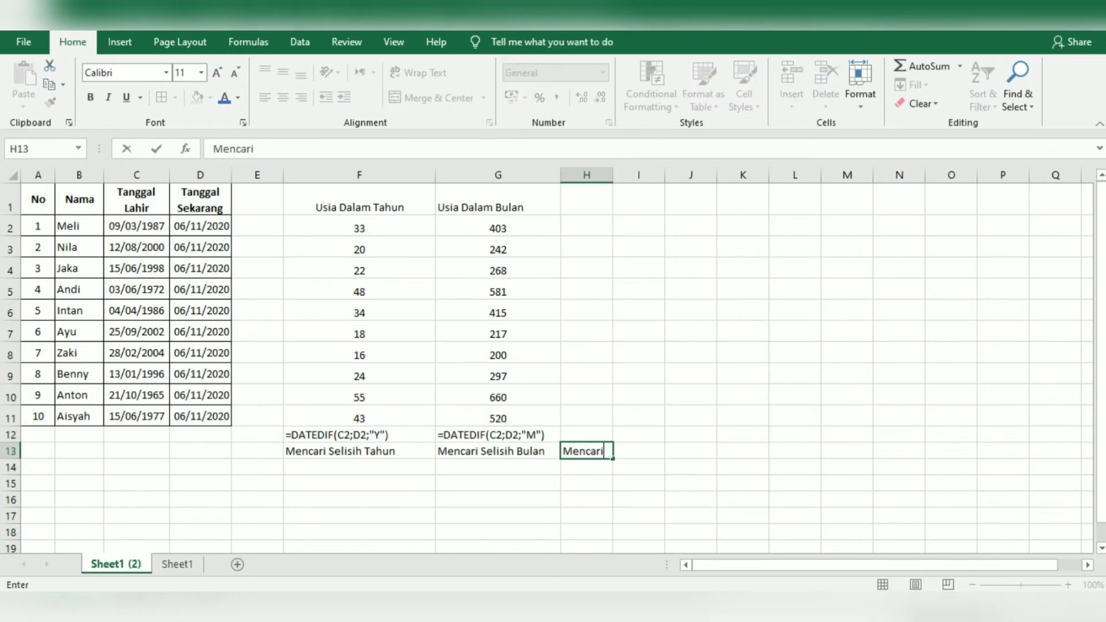
{"action": "type", "text": " selisih ha"}
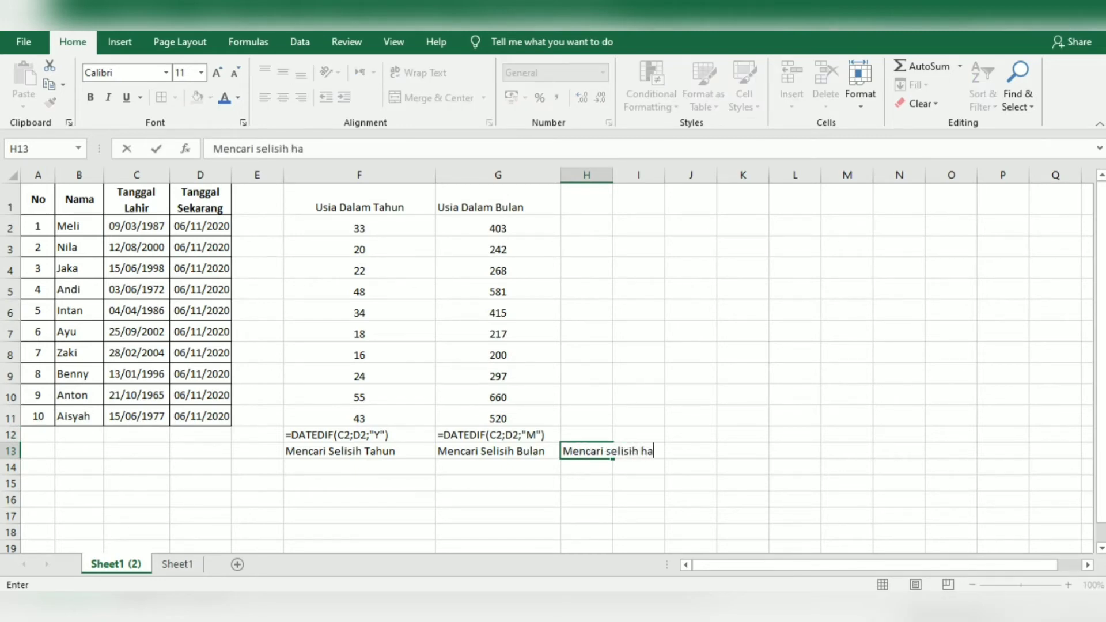
{"action": "type", "text": "ri"}
{"action": "left_click", "coordinate": [587, 434]}
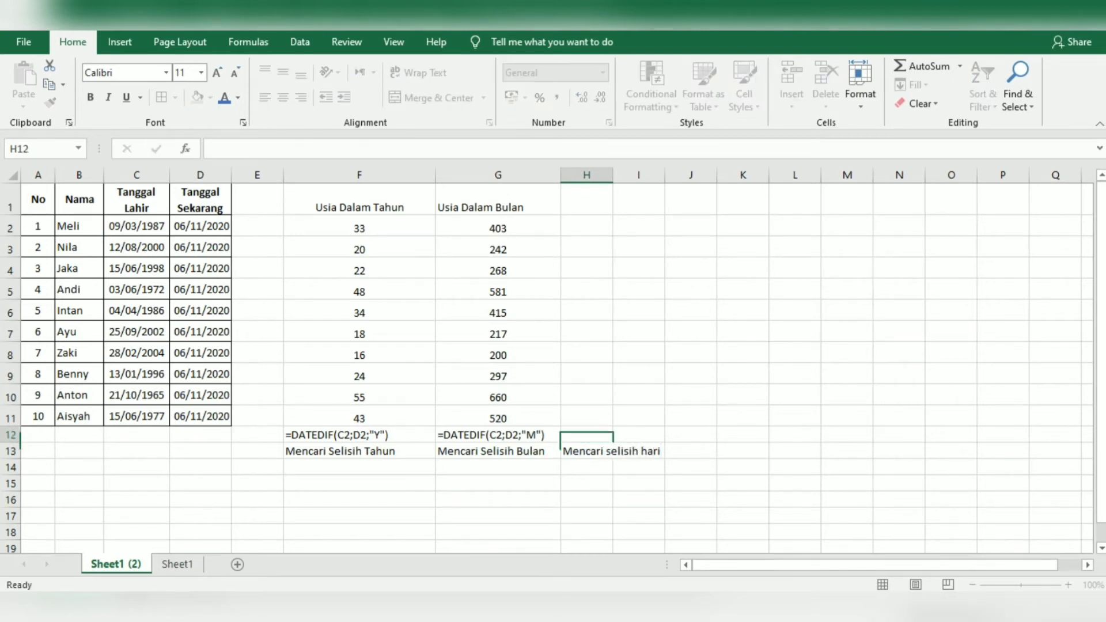
{"action": "type", "text": "'"}
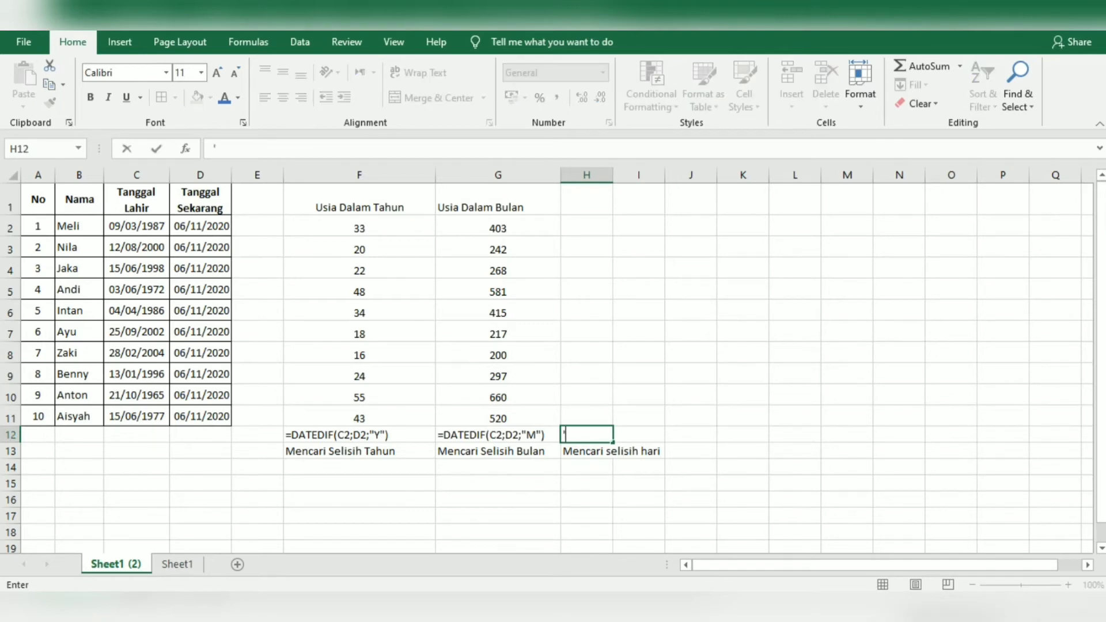
{"action": "type", "text": "=DAT"}
{"action": "type", "text": "EDIF"}
{"action": "left_click", "coordinate": [586, 415]}
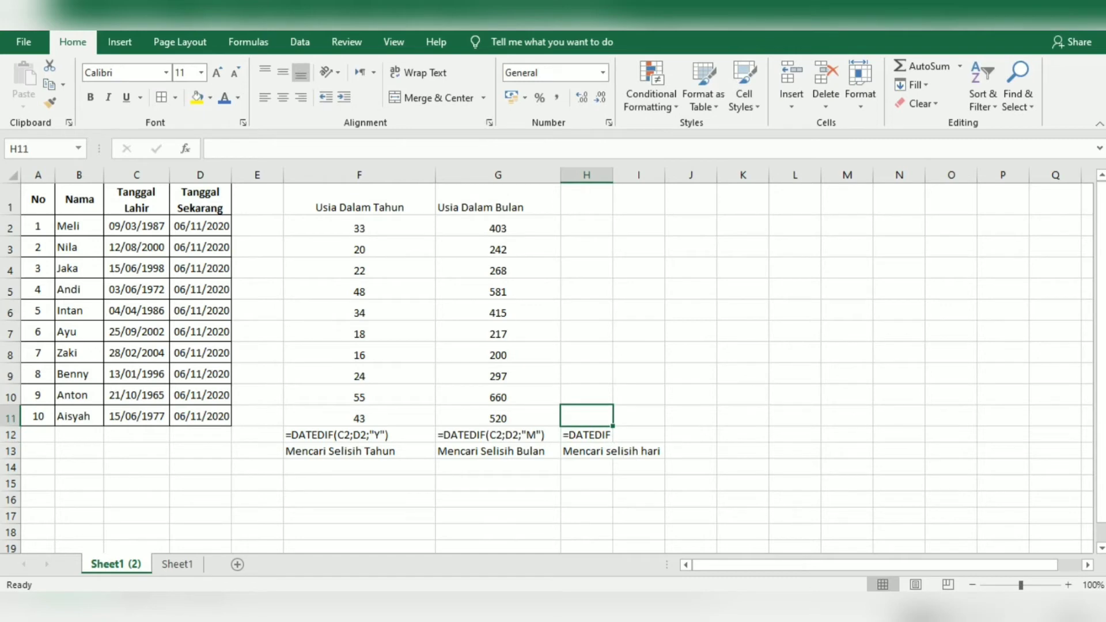
{"action": "left_click", "coordinate": [586, 434]}
{"action": "left_click", "coordinate": [264, 148]}
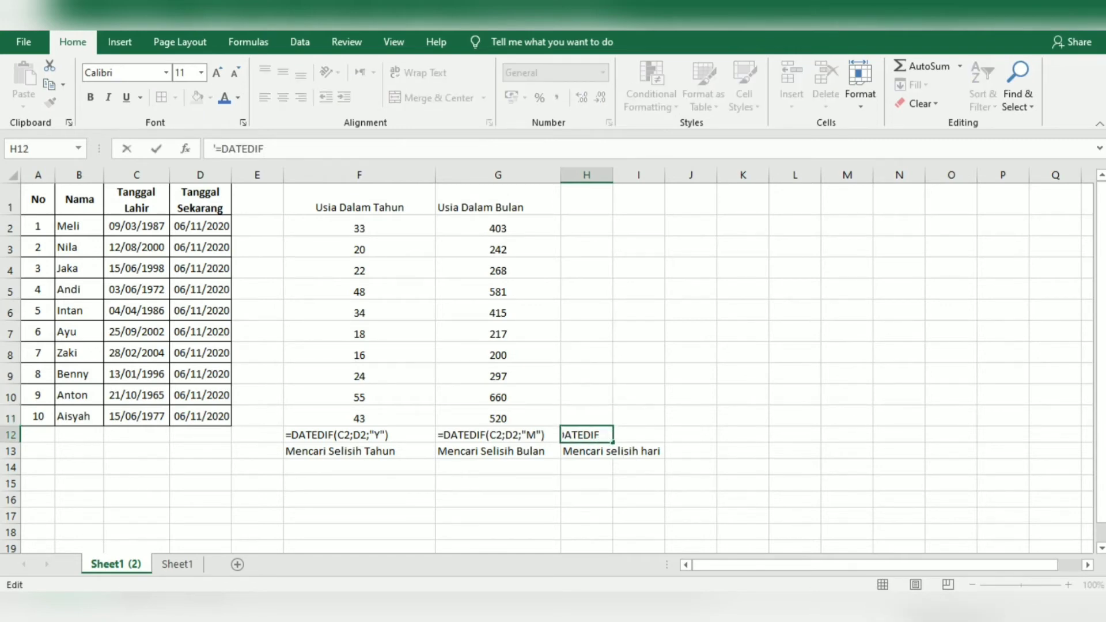
{"action": "type", "text": "(C2;"}
{"action": "type", "text": "D2;\""}
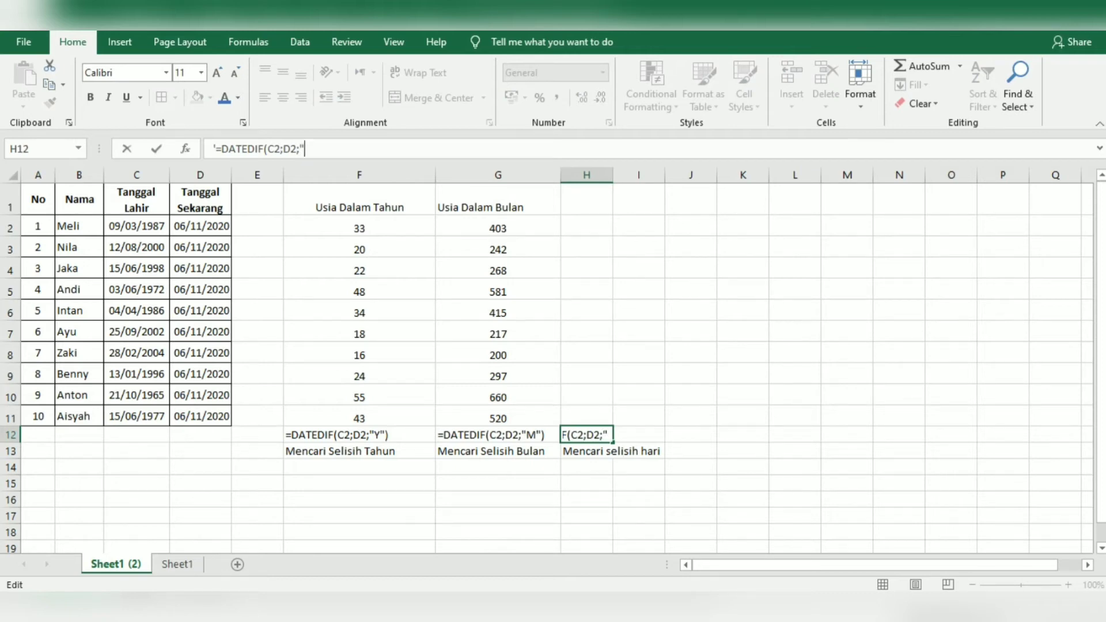
{"action": "type", "text": "D"}
{"action": "key", "text": "BackSpace"}
{"action": "type", "text": "D\")"}
{"action": "key", "text": "Return"}
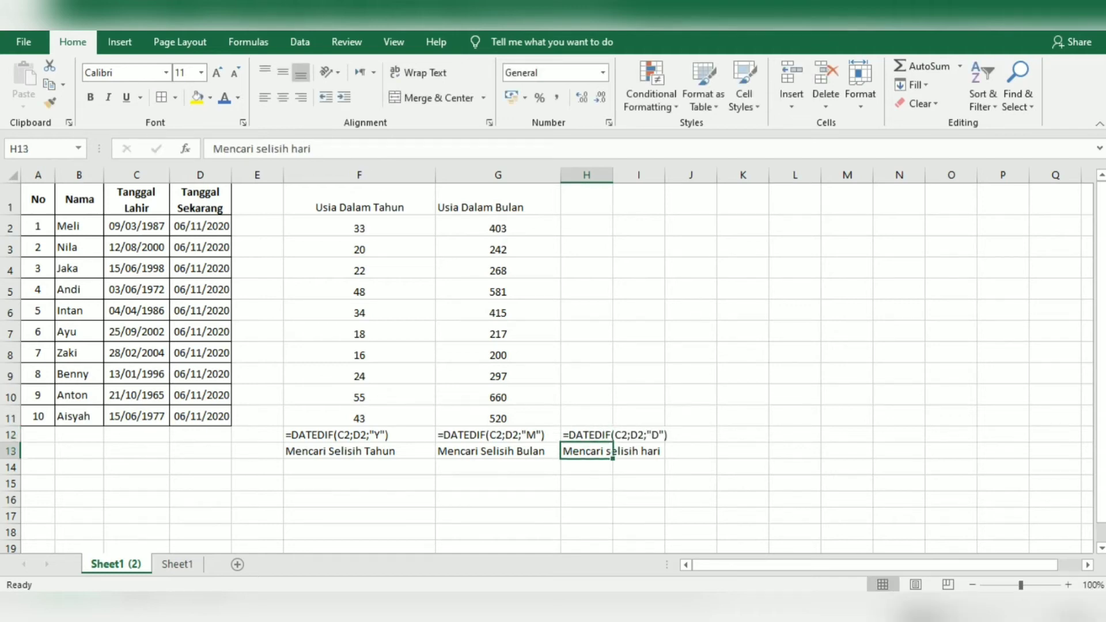
{"action": "left_click", "coordinate": [586, 198]}
- Head column H 'Usia dalam Hari' and enter =DATEDIF(C2;D2;"D") in H2
{"action": "type", "text": "Usia d"}
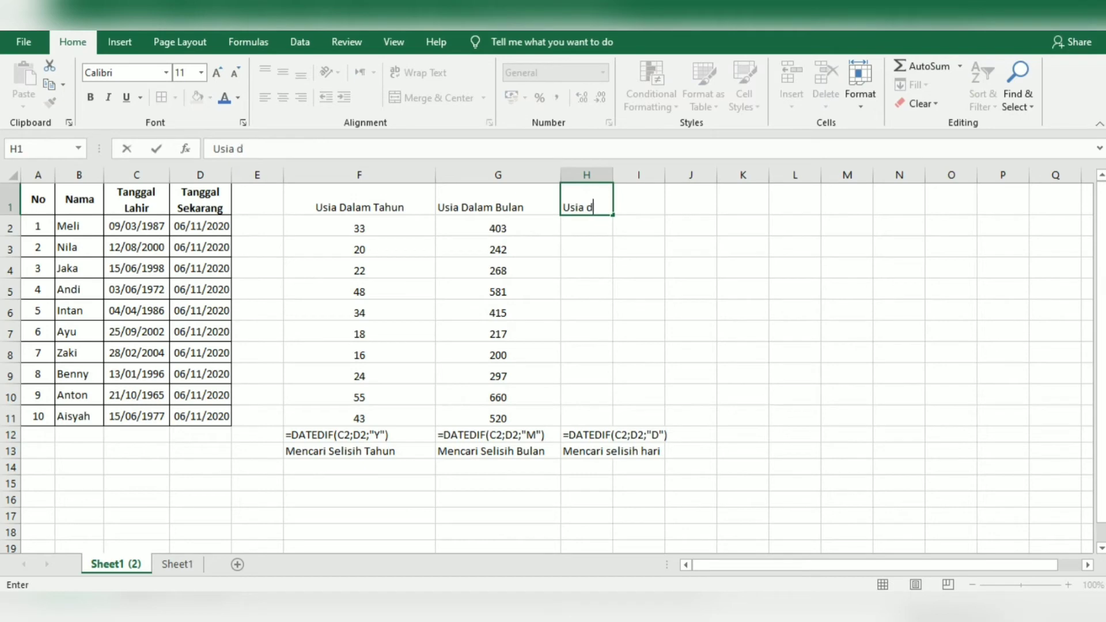
{"action": "type", "text": "alam Hari"}
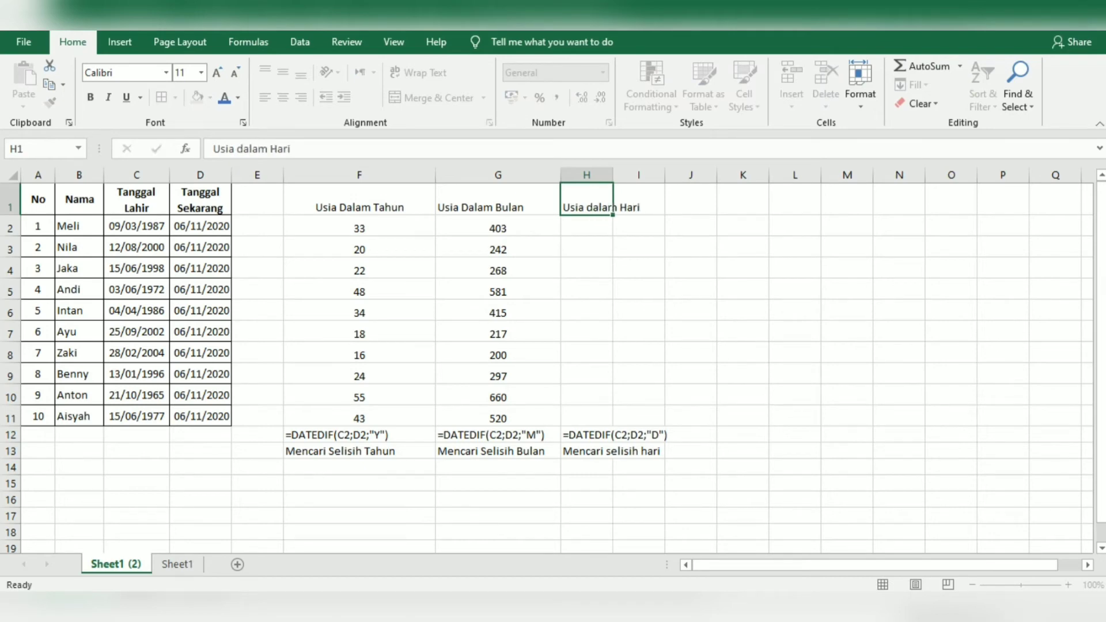
{"action": "key", "text": "Return"}
{"action": "type", "text": "=DA"}
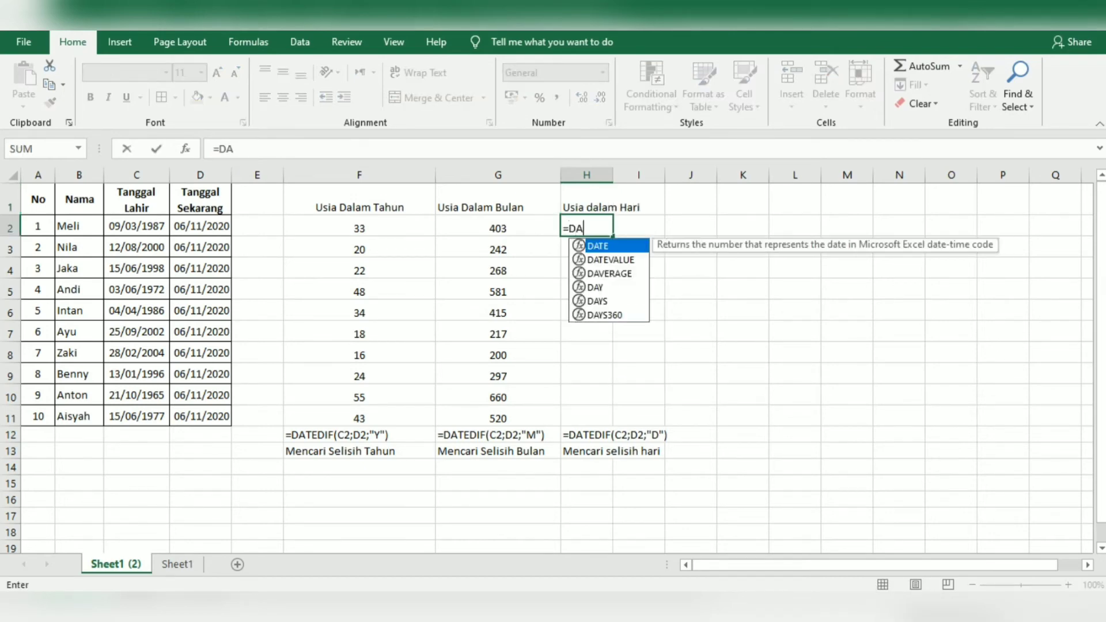
{"action": "type", "text": "TEDIF("}
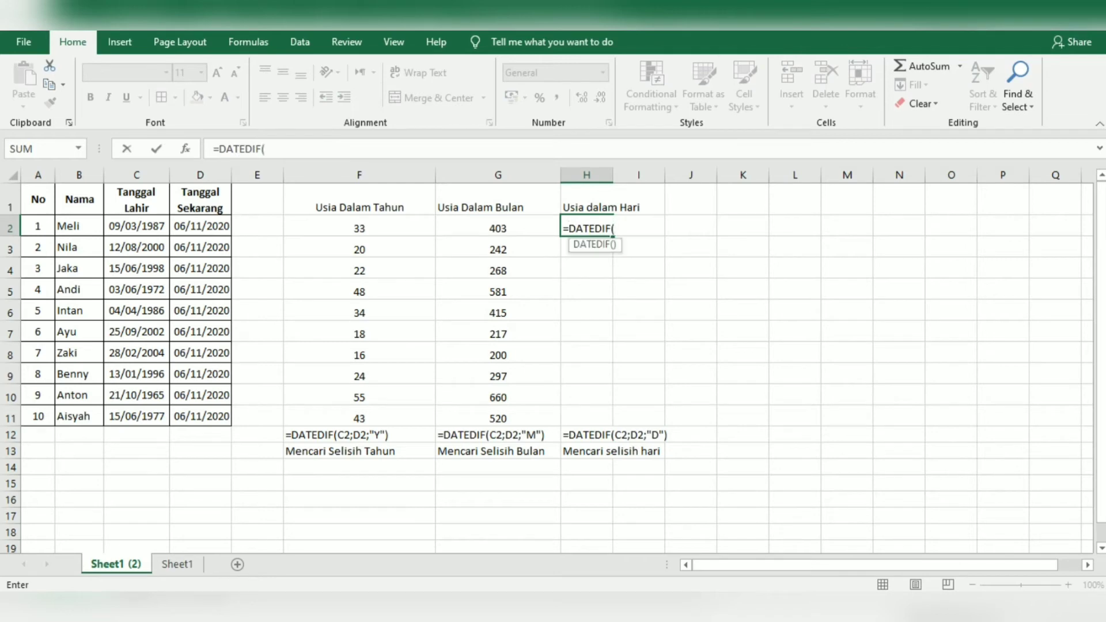
{"action": "left_click", "coordinate": [137, 226]}
{"action": "type", "text": ";"}
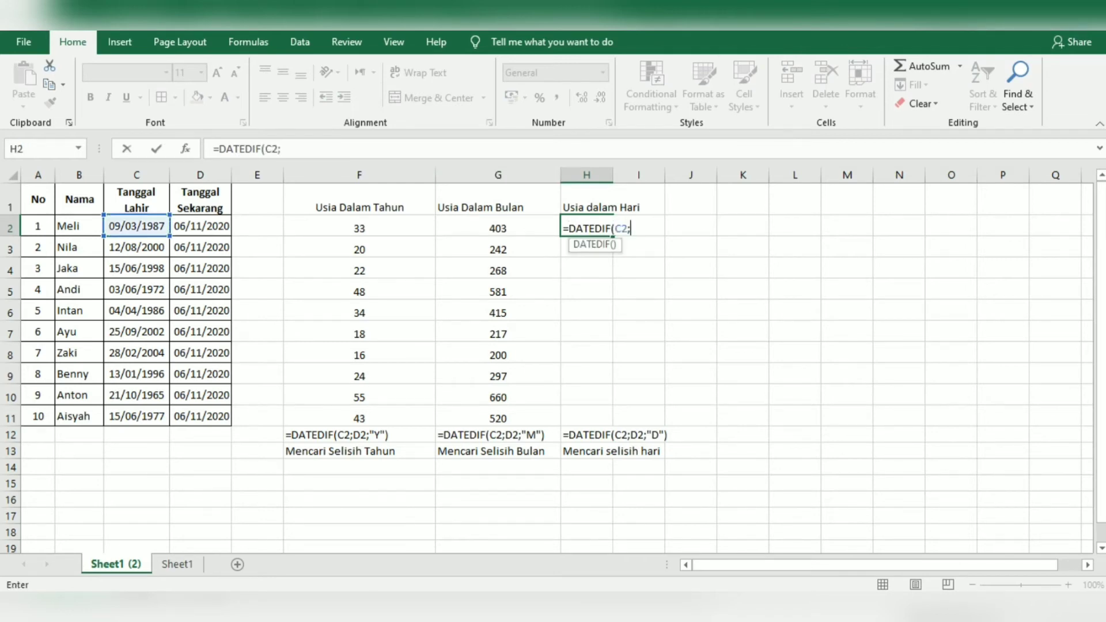
{"action": "left_click", "coordinate": [199, 226]}
{"action": "type", "text": ";\"D"}
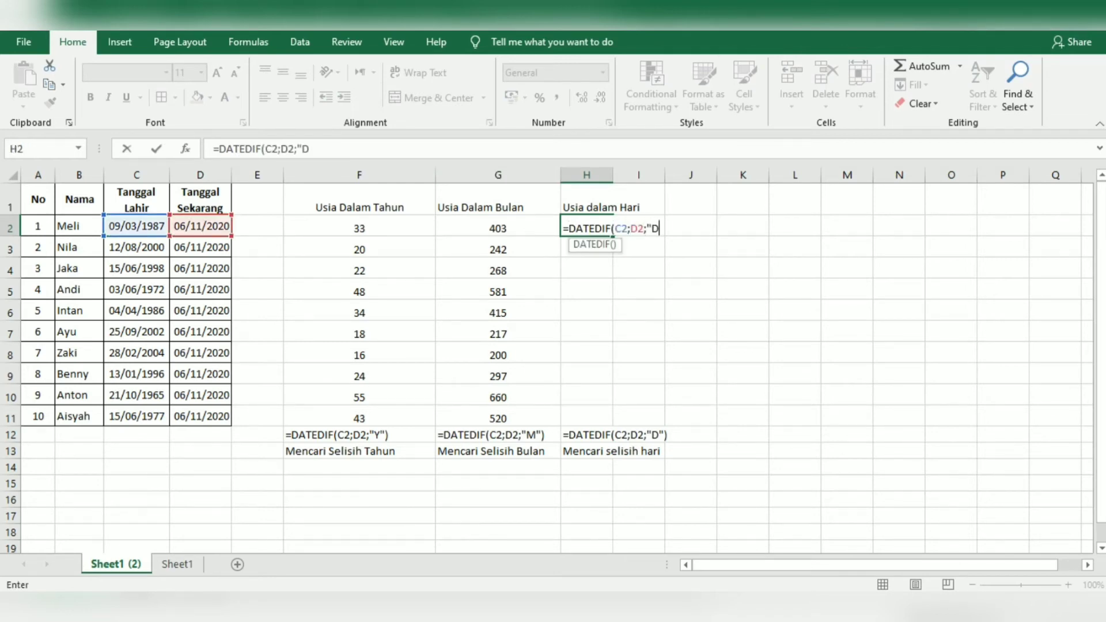
{"action": "type", "text": "\")"}
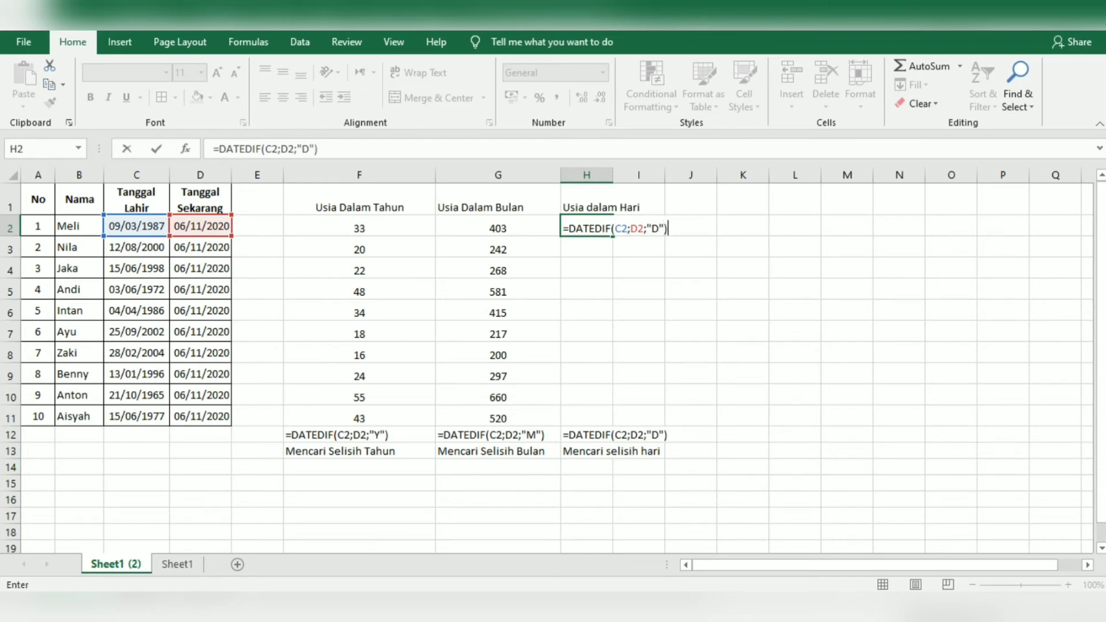
{"action": "key", "text": "Return"}
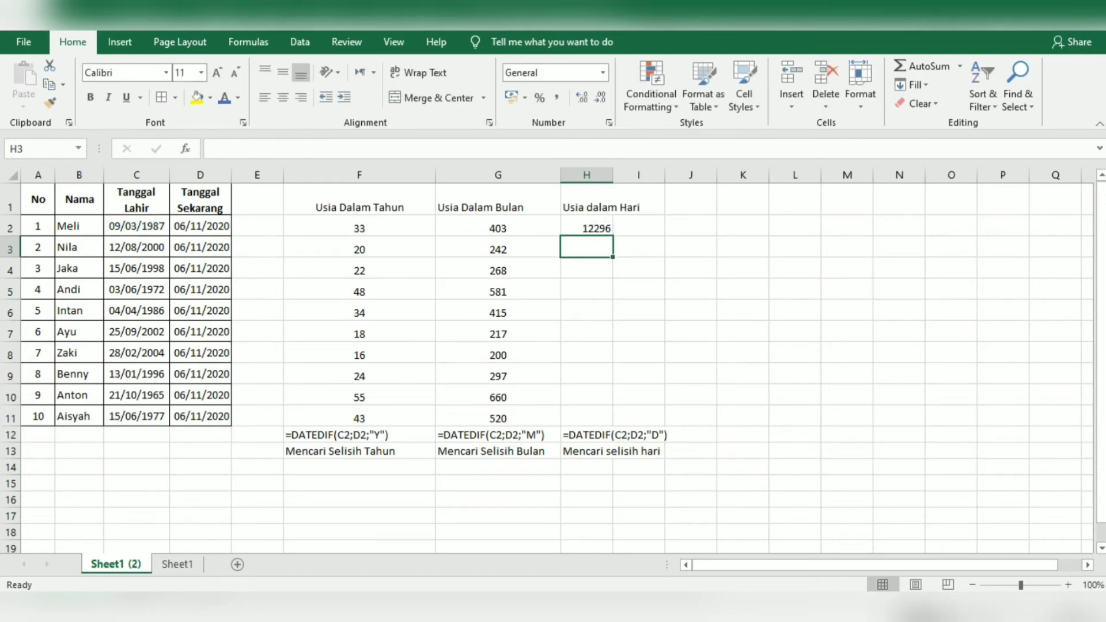
- Fill the days formula down to H11 and autofit column H (12296 to 15850)
{"action": "left_click", "coordinate": [199, 268]}
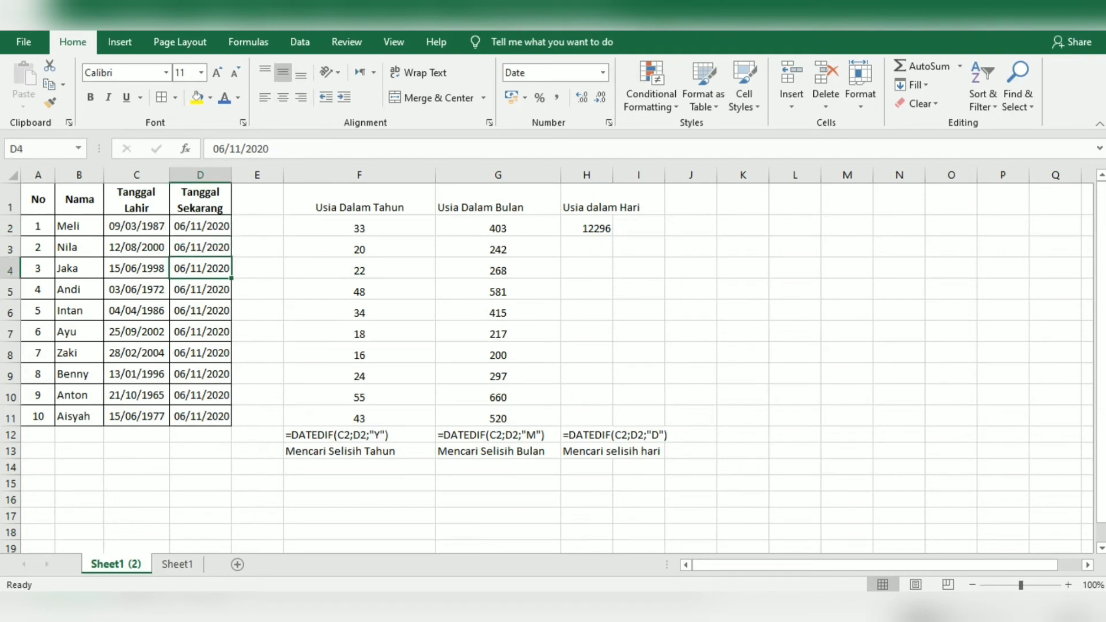
{"action": "left_click", "coordinate": [200, 290]}
{"action": "left_click", "coordinate": [587, 228]}
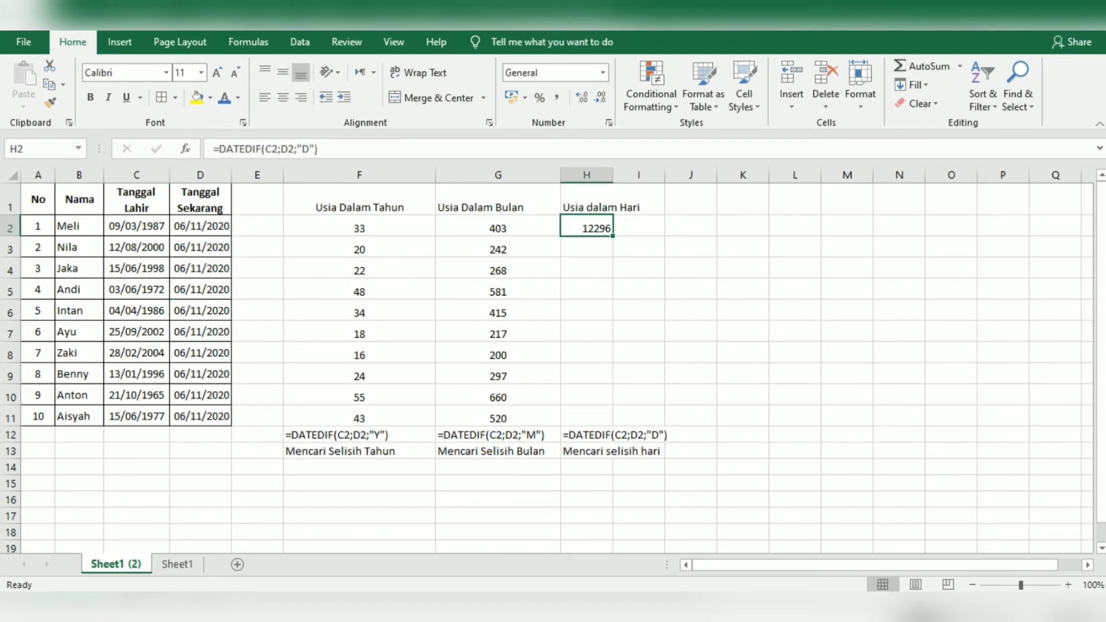
{"action": "left_click_drag", "start_coordinate": [613, 236], "coordinate": [613, 424]}
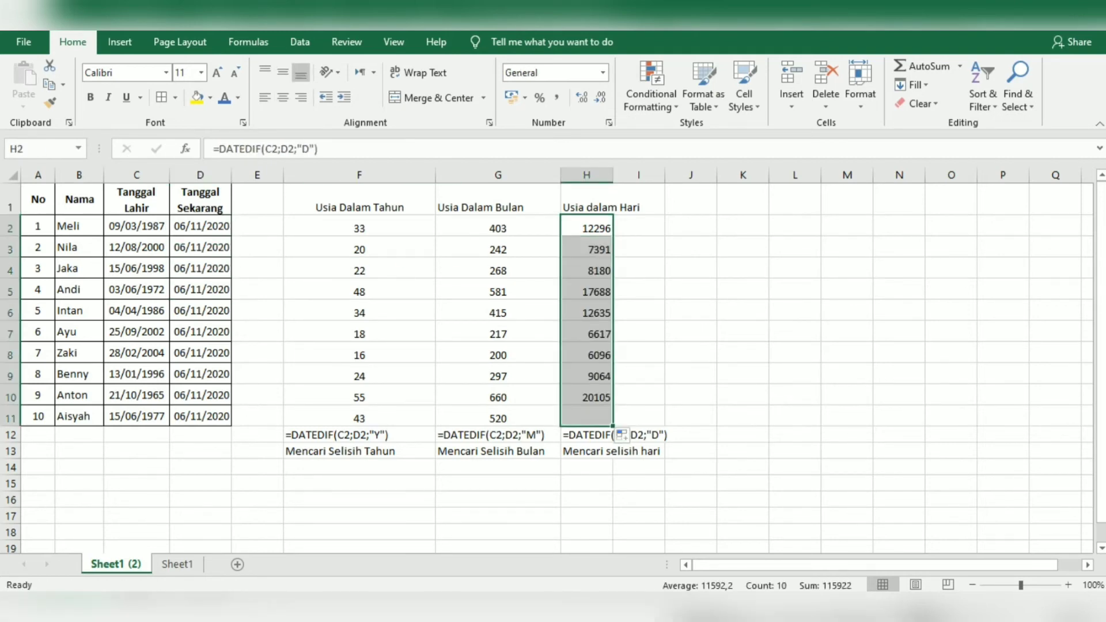
{"action": "left_click", "coordinate": [638, 332]}
{"action": "double_click", "coordinate": [665, 174]}
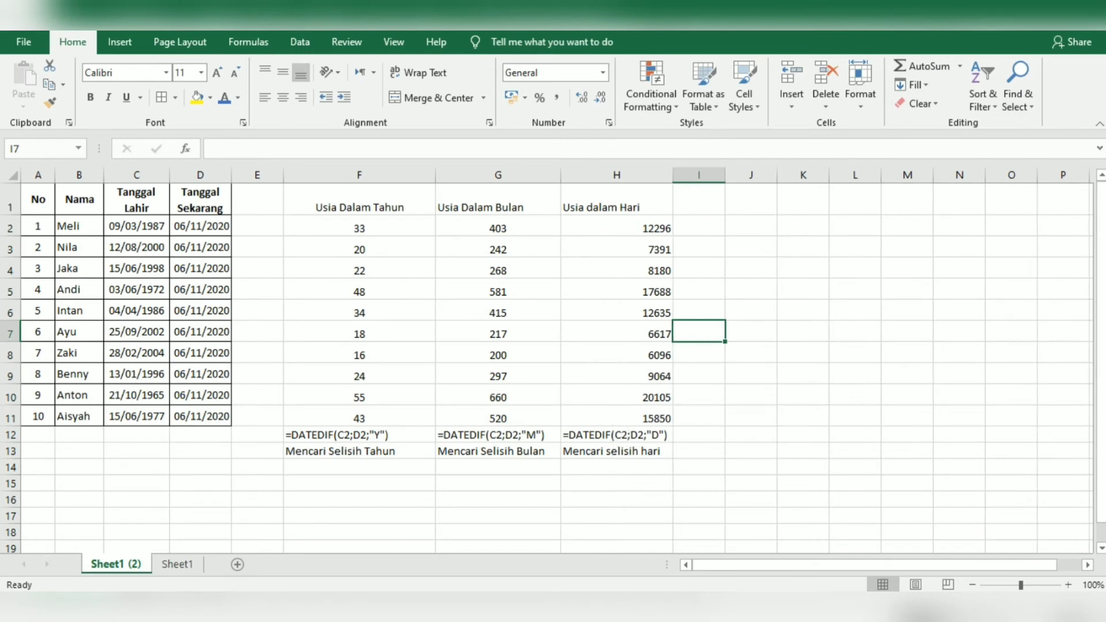
{"action": "left_click", "coordinate": [616, 333]}
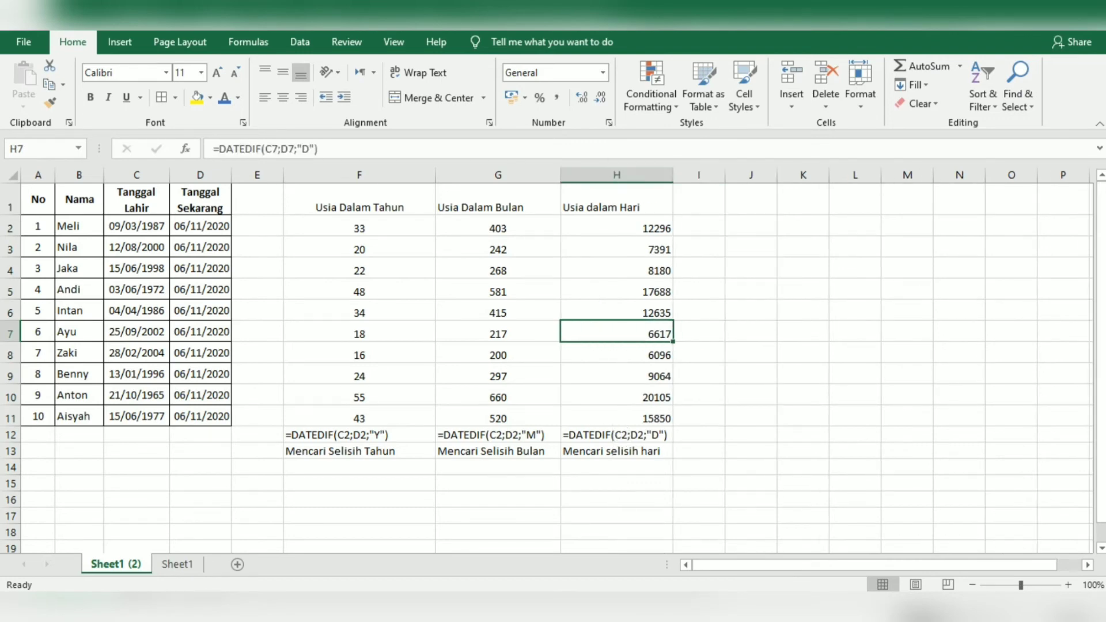
{"action": "left_click", "coordinate": [359, 396]}
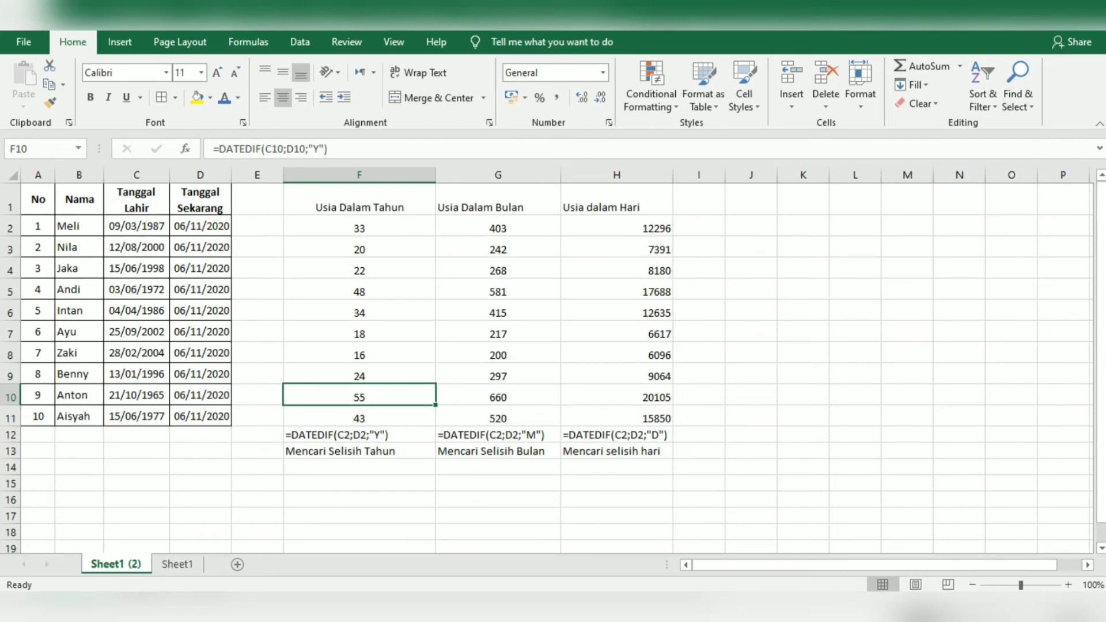
{"action": "key", "text": "Right"}
{"action": "key", "text": "Right"}
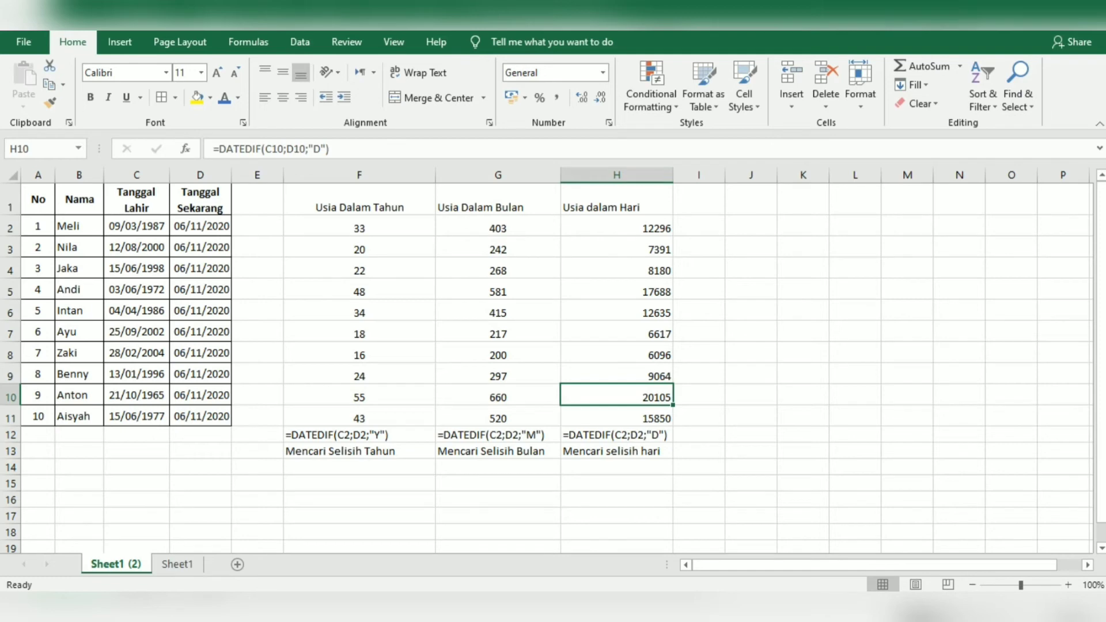
{"action": "left_click", "coordinate": [699, 450]}
- Add the weeks note: 'Mencari selisih minggu' and the text =DATEDIF(C2;D2;"D")/7 in I12
{"action": "type", "text": "Menc"}
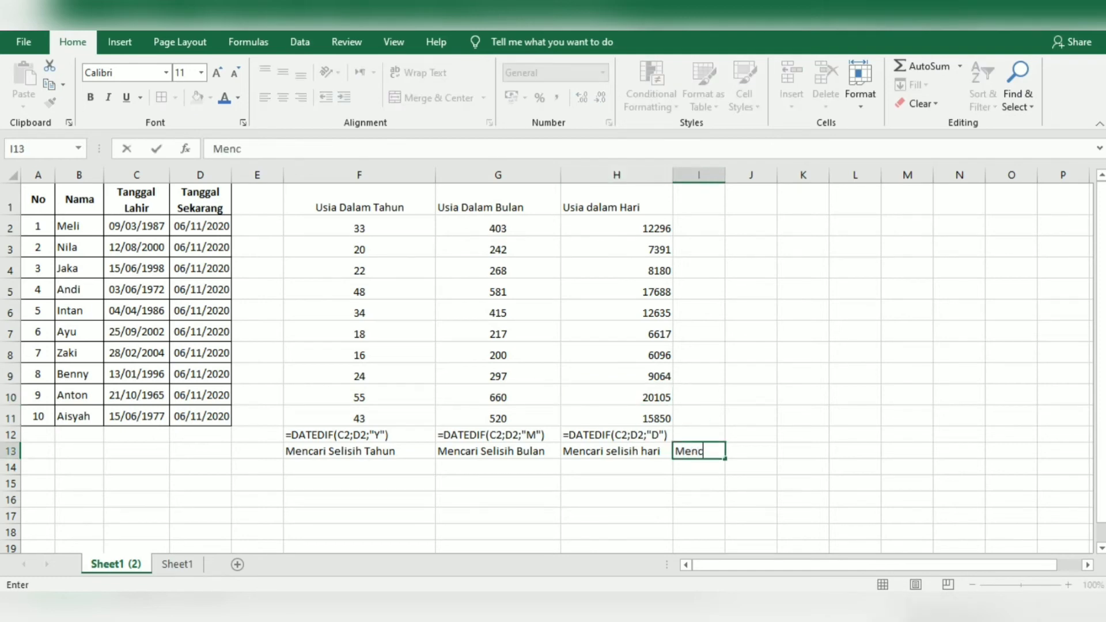
{"action": "type", "text": "ari selisih "}
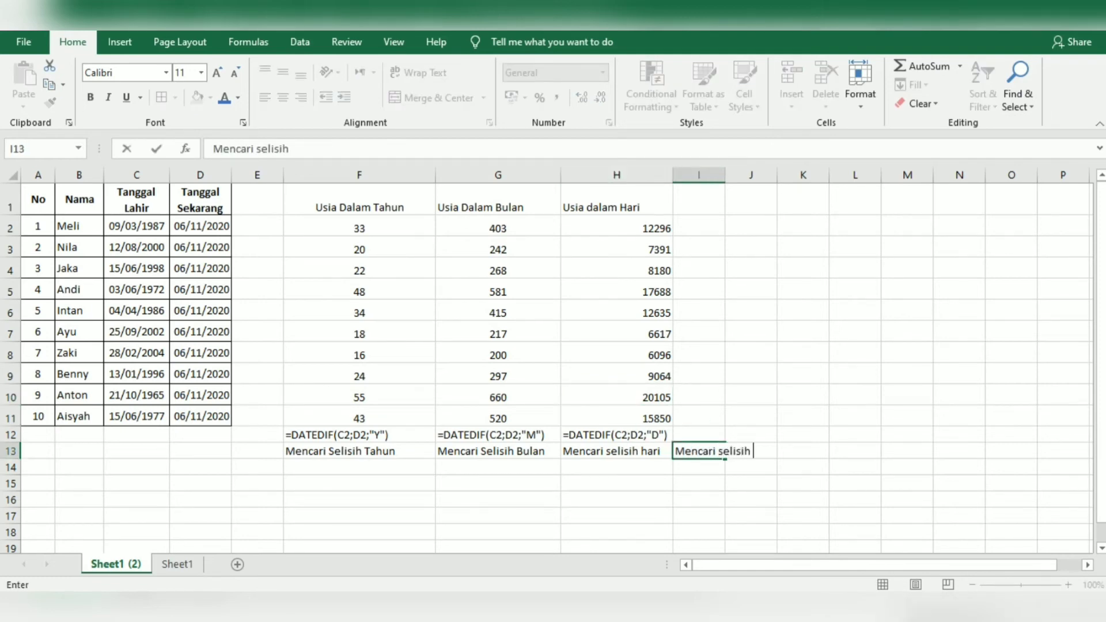
{"action": "type", "text": "minggu"}
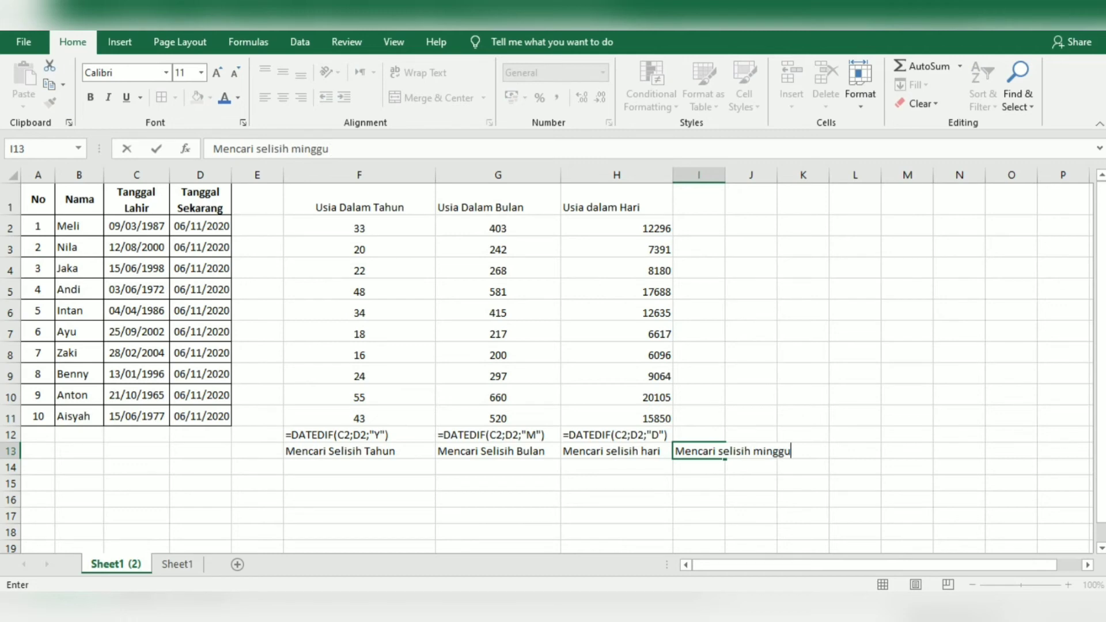
{"action": "key", "text": "ctrl+Return"}
{"action": "left_click", "coordinate": [698, 434]}
{"action": "type", "text": "=D"}
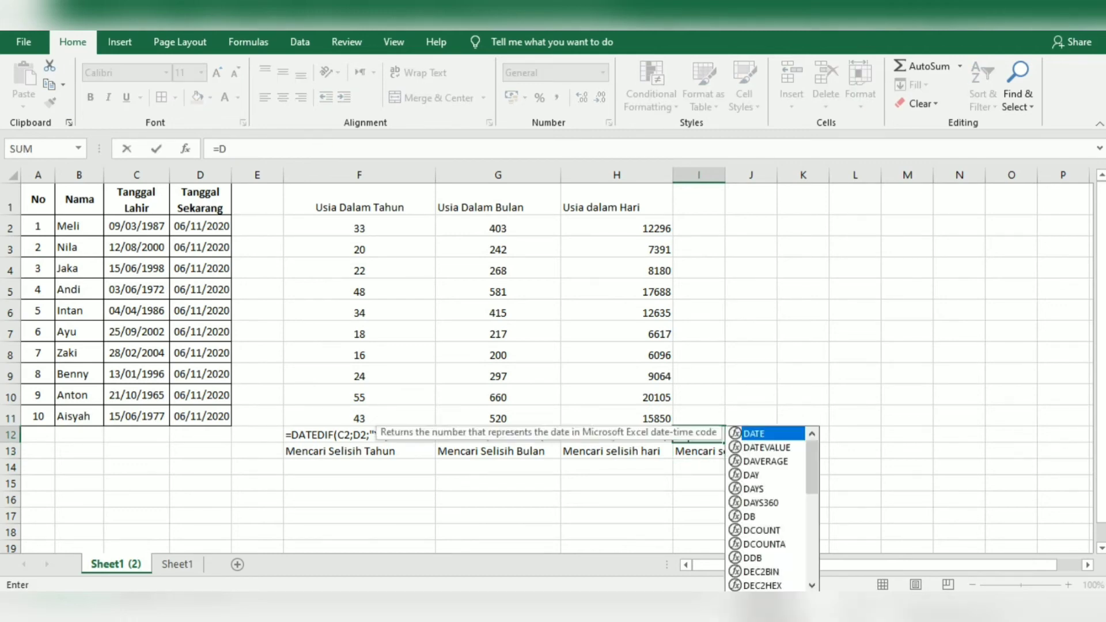
{"action": "type", "text": "A"}
{"action": "key", "text": "BackSpace"}
{"action": "key", "text": "BackSpace"}
{"action": "key", "text": "BackSpace"}
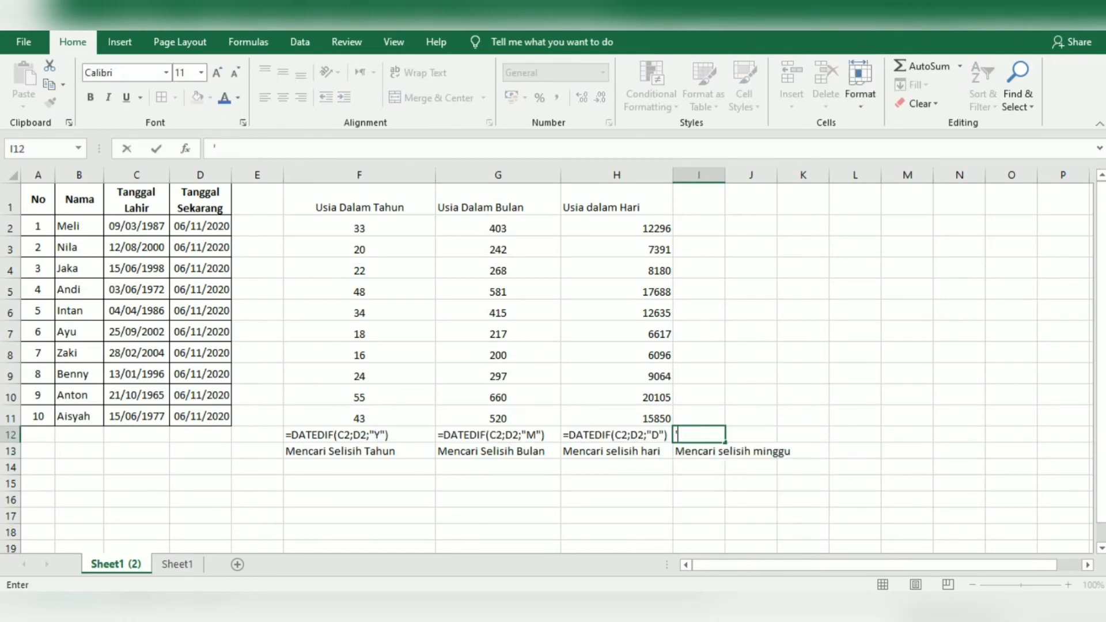
{"action": "type", "text": "'=DATEDIF"}
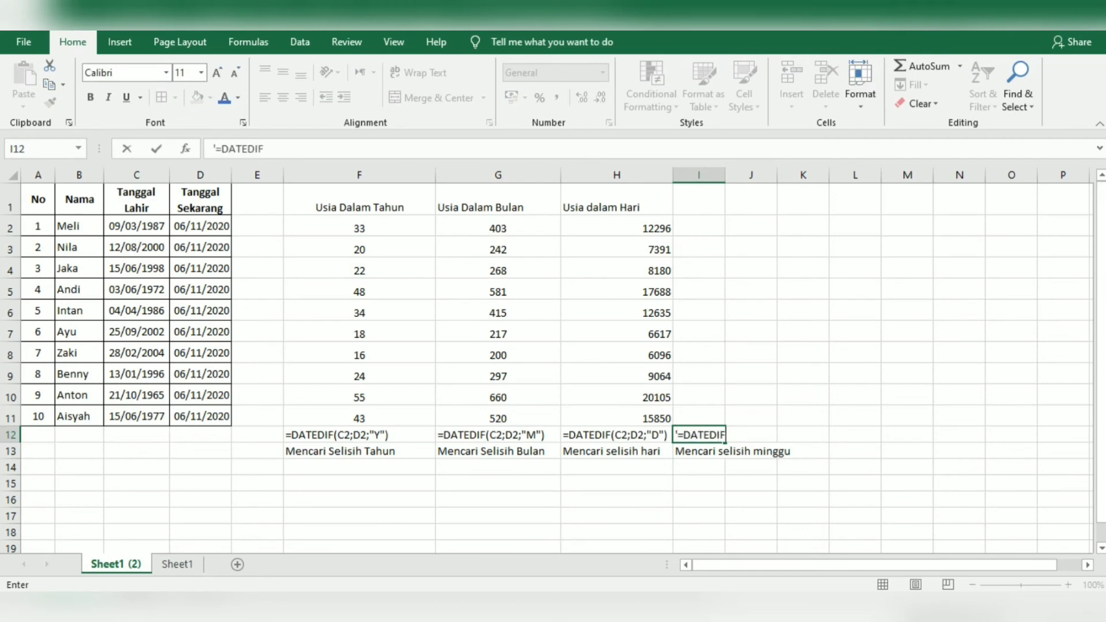
{"action": "type", "text": "(C"}
{"action": "type", "text": "2;D2"}
{"action": "type", "text": ";\""}
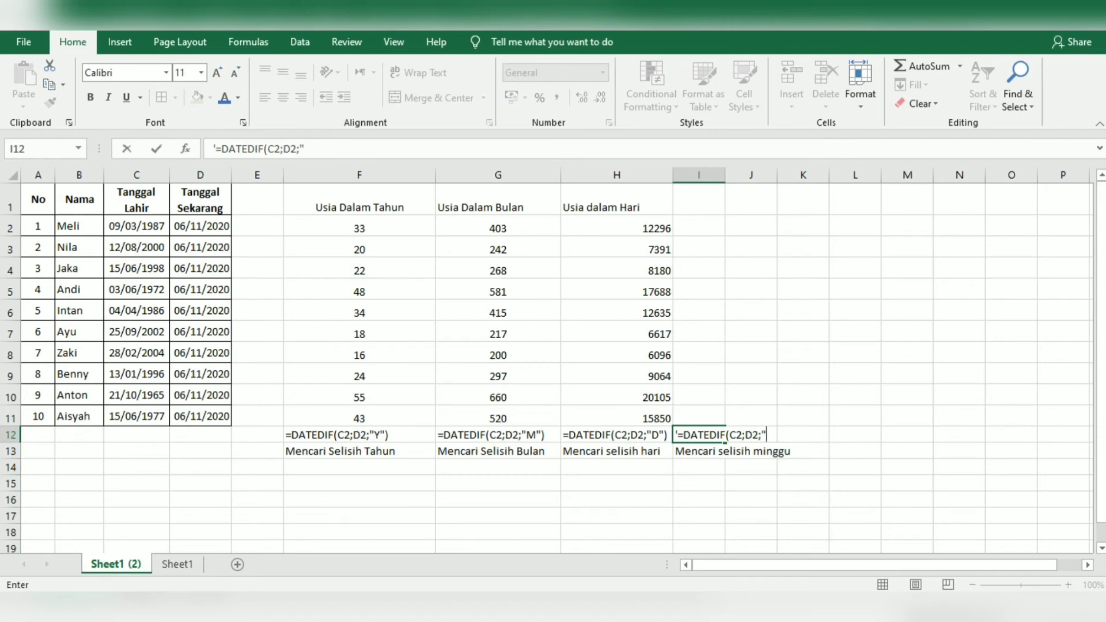
{"action": "type", "text": "D\")"}
{"action": "type", "text": "/7"}
{"action": "key", "text": "Return"}
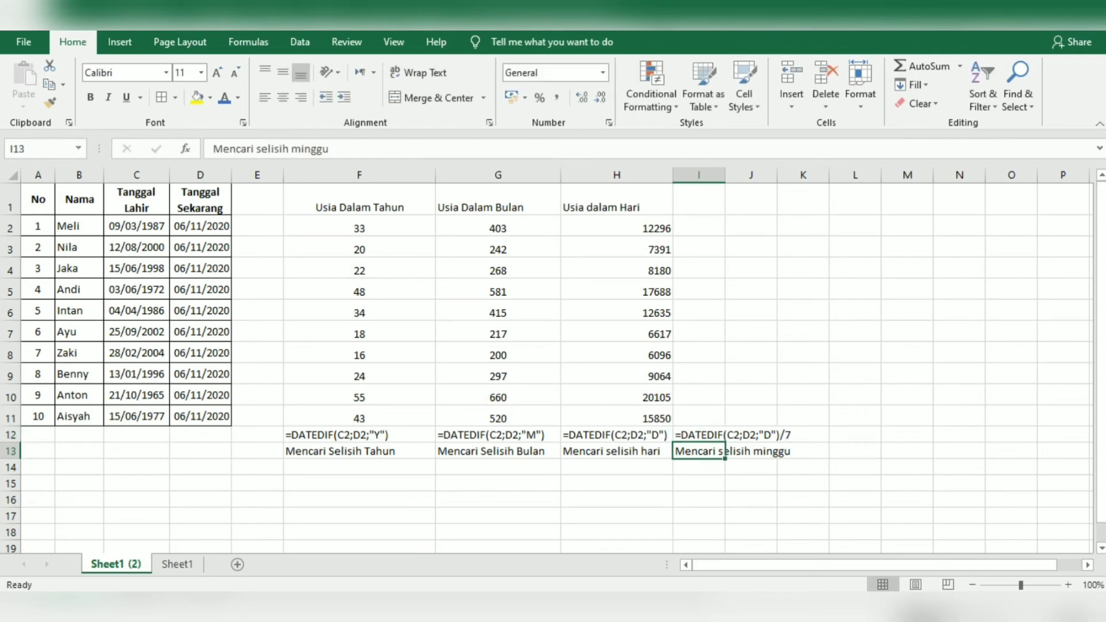
- Enter the header 'Usia dalam minggu' in I1
{"action": "left_click", "coordinate": [699, 199]}
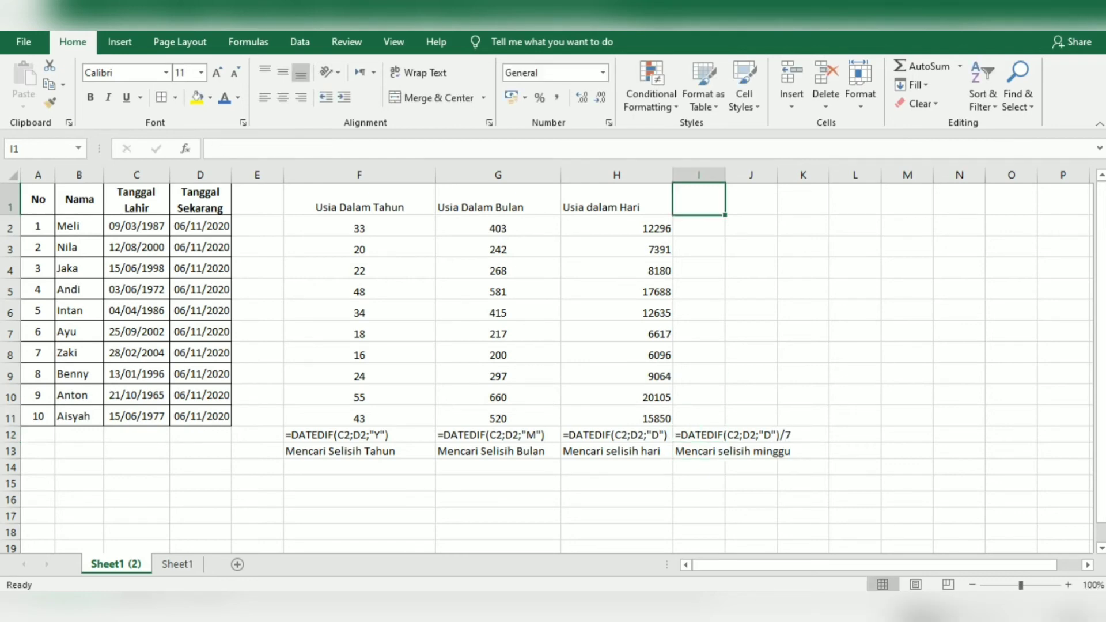
{"action": "type", "text": "Usia dala"}
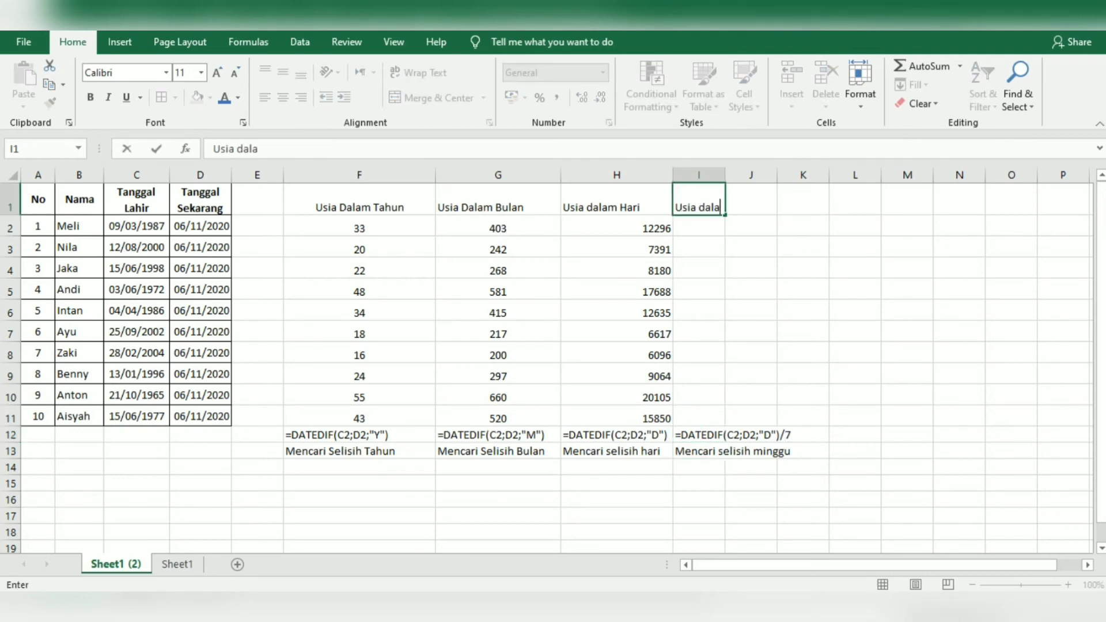
{"action": "type", "text": "m minggu"}
{"action": "key", "text": "Return"}
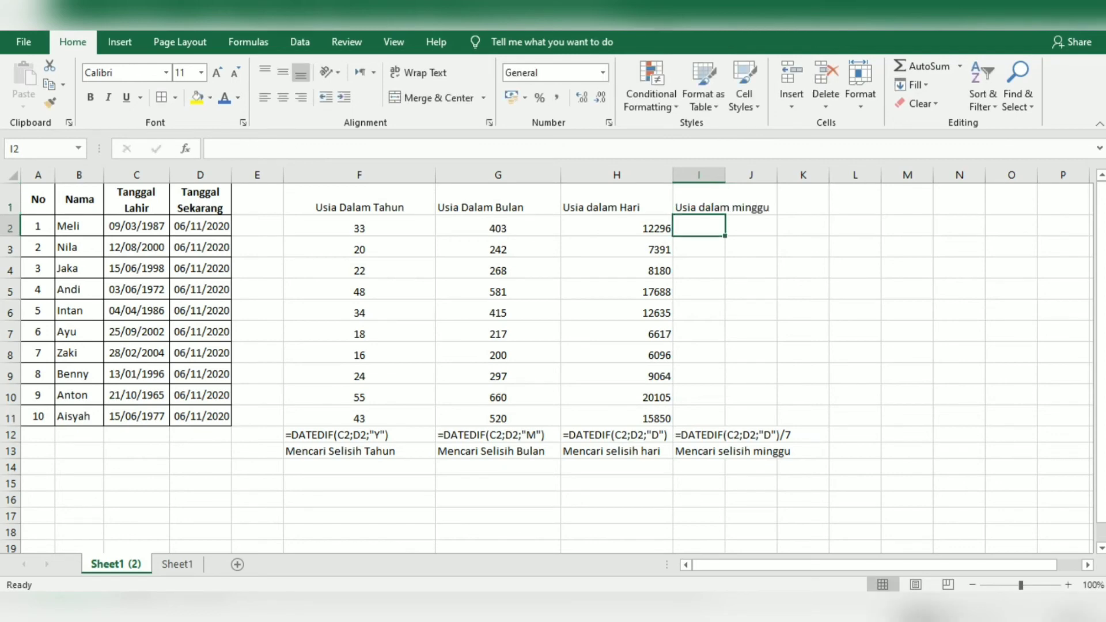
- Enter =DATEDIF(C2;D2;"d")/7 in I2 using C2 and D2 as start and end dates
{"action": "type", "text": "=DATEDIF"}
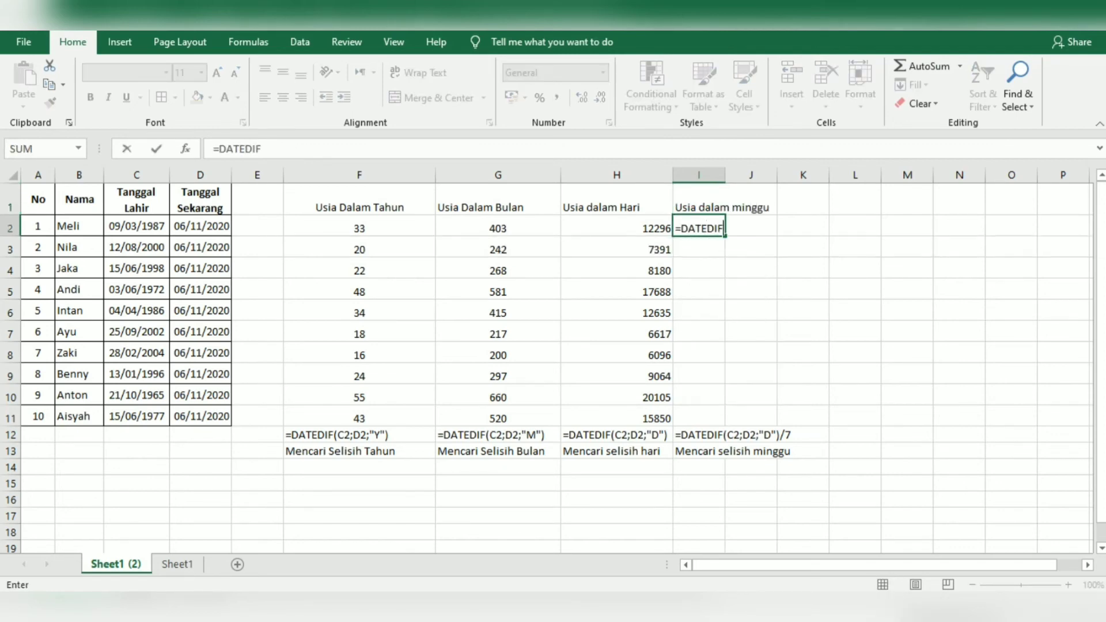
{"action": "type", "text": "("}
{"action": "left_click", "coordinate": [136, 226]}
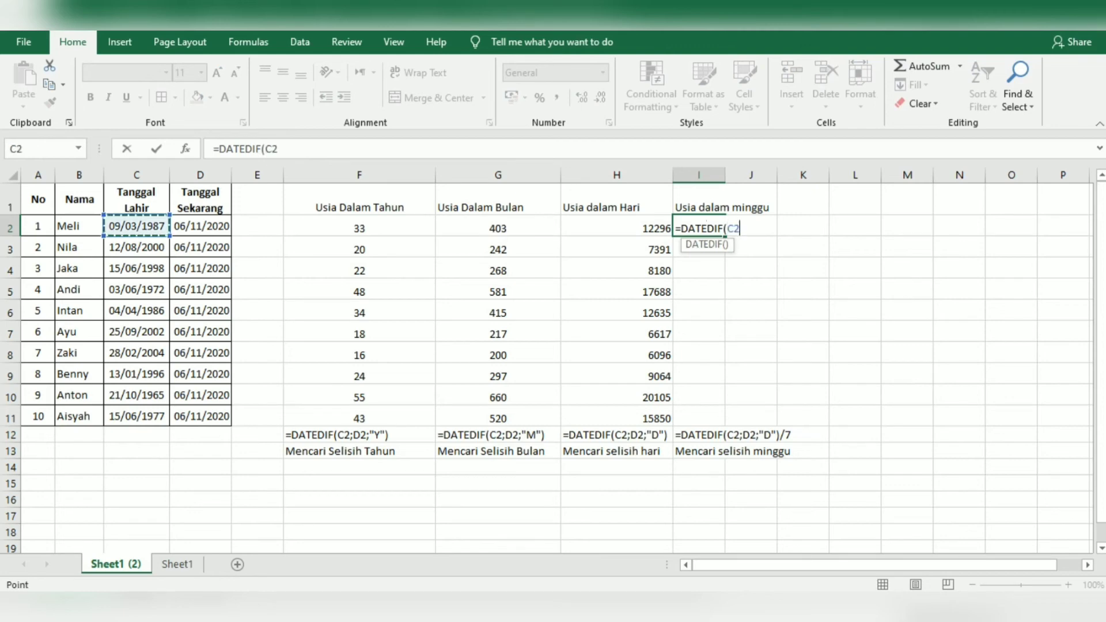
{"action": "type", "text": ";"}
{"action": "left_click", "coordinate": [200, 226]}
{"action": "type", "text": ";"}
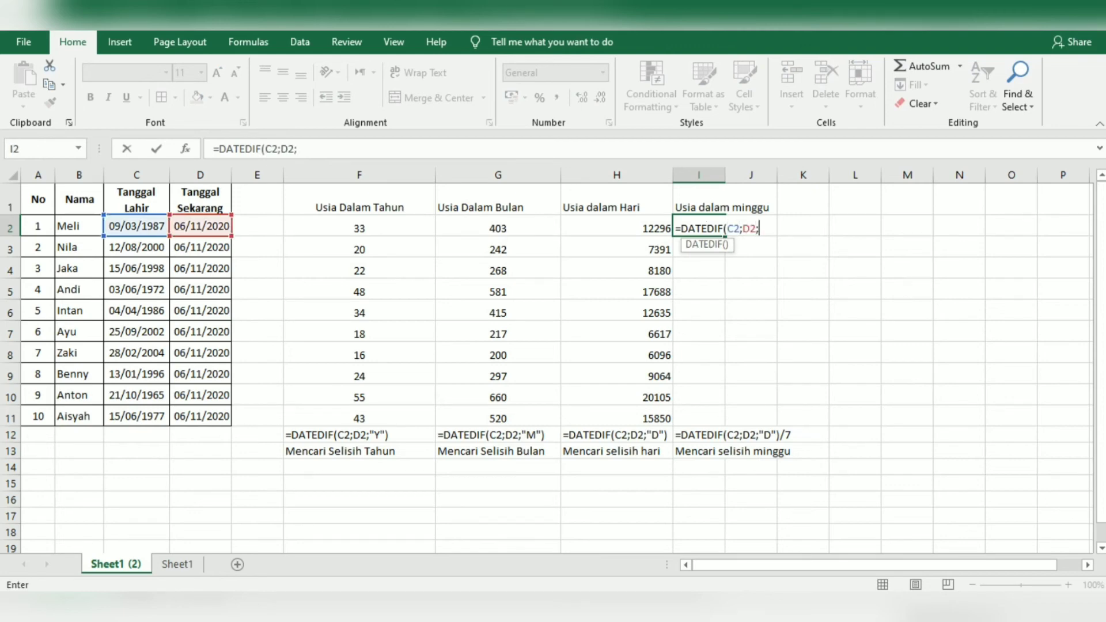
{"action": "type", "text": "\"d"}
{"action": "type", "text": "\")/7"}
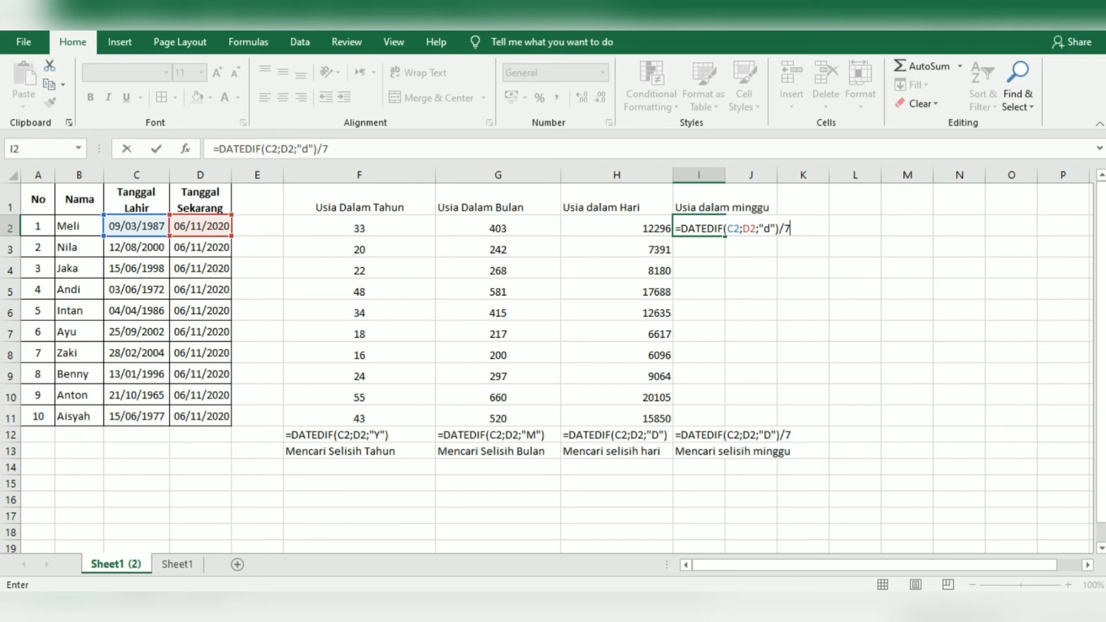
{"action": "key", "text": "Return"}
{"action": "left_click", "coordinate": [704, 228]}
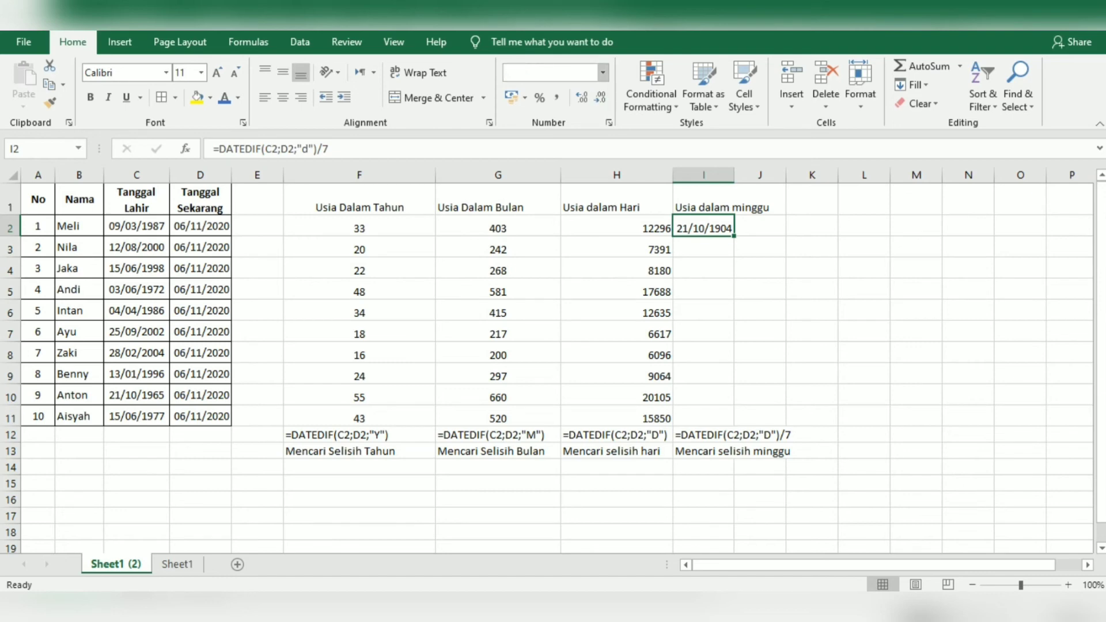
- Format I2 as Number and fill the weeks formula down to I11
{"action": "left_click", "coordinate": [602, 73]}
{"action": "left_click", "coordinate": [568, 134]}
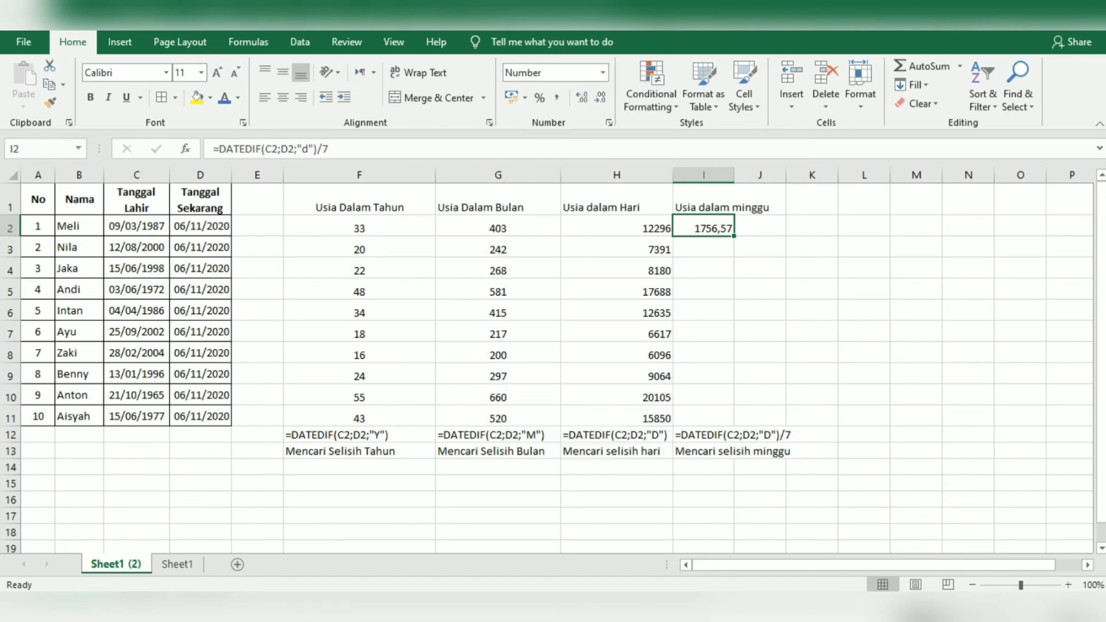
{"action": "left_click_drag", "start_coordinate": [734, 235], "coordinate": [734, 425]}
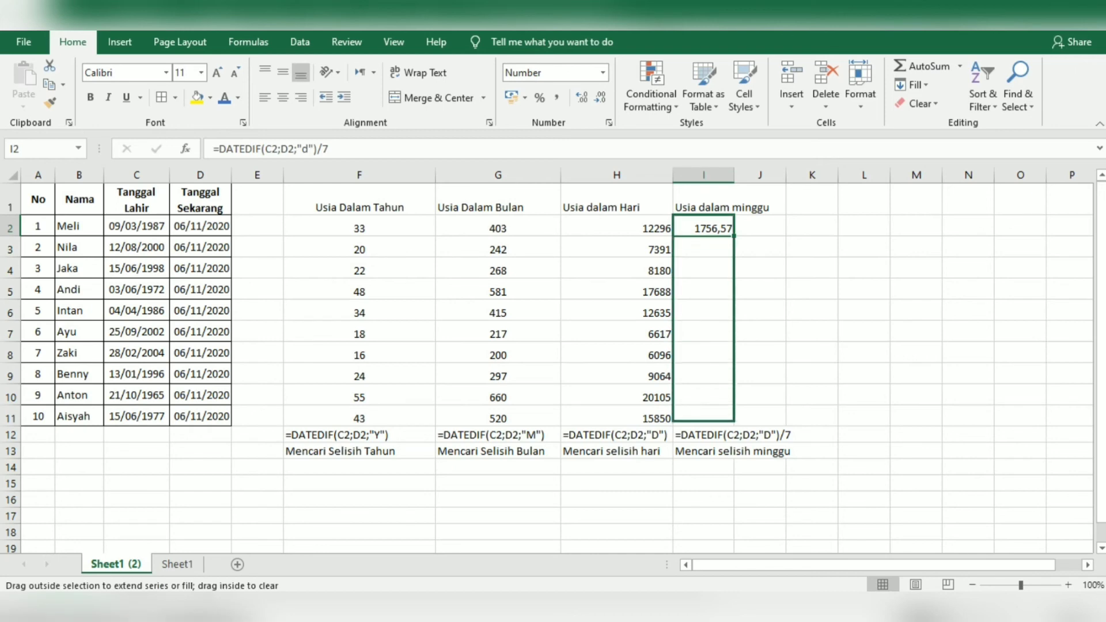
{"action": "left_click", "coordinate": [704, 398]}
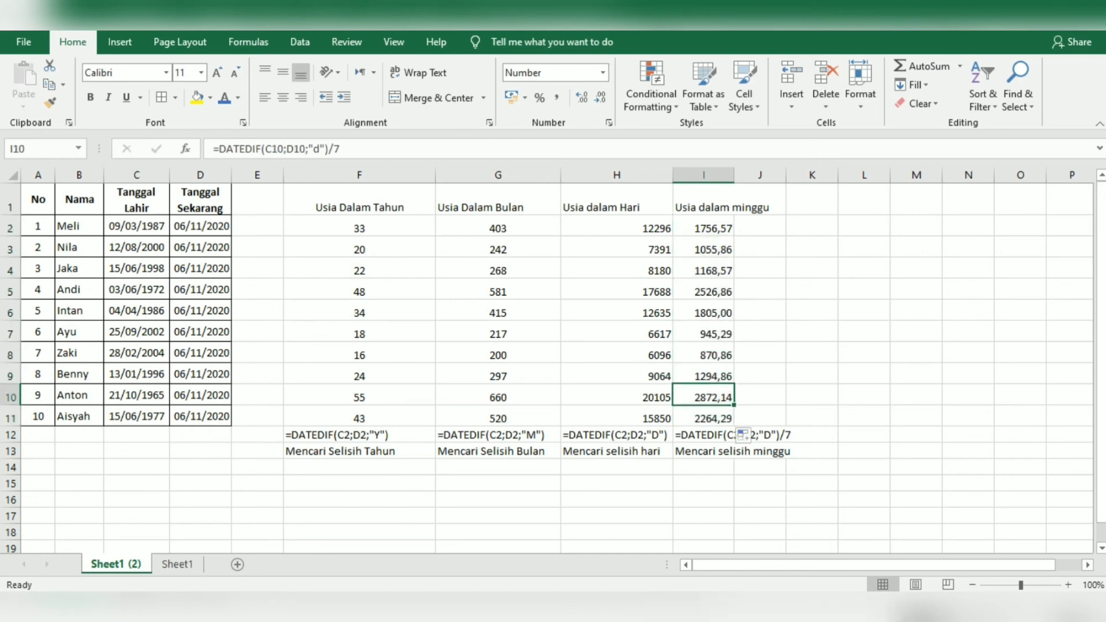
{"action": "left_click", "coordinate": [704, 228]}
{"action": "key", "text": "Down"}
{"action": "key", "text": "Down"}
{"action": "key", "text": "Down"}
{"action": "key", "text": "Down"}
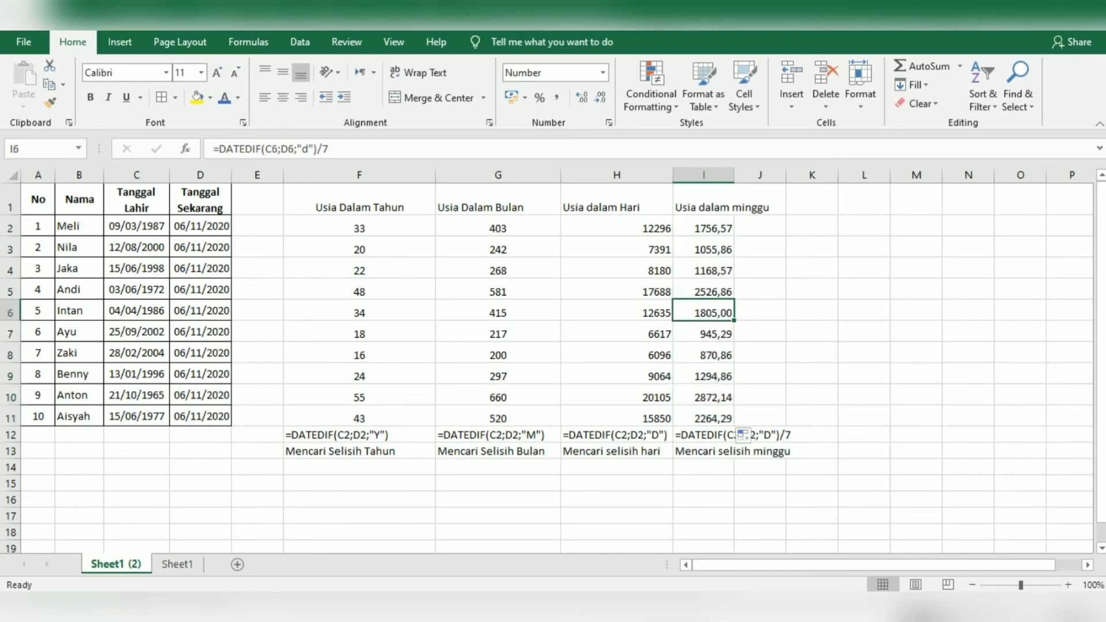
{"action": "left_click", "coordinate": [703, 228]}
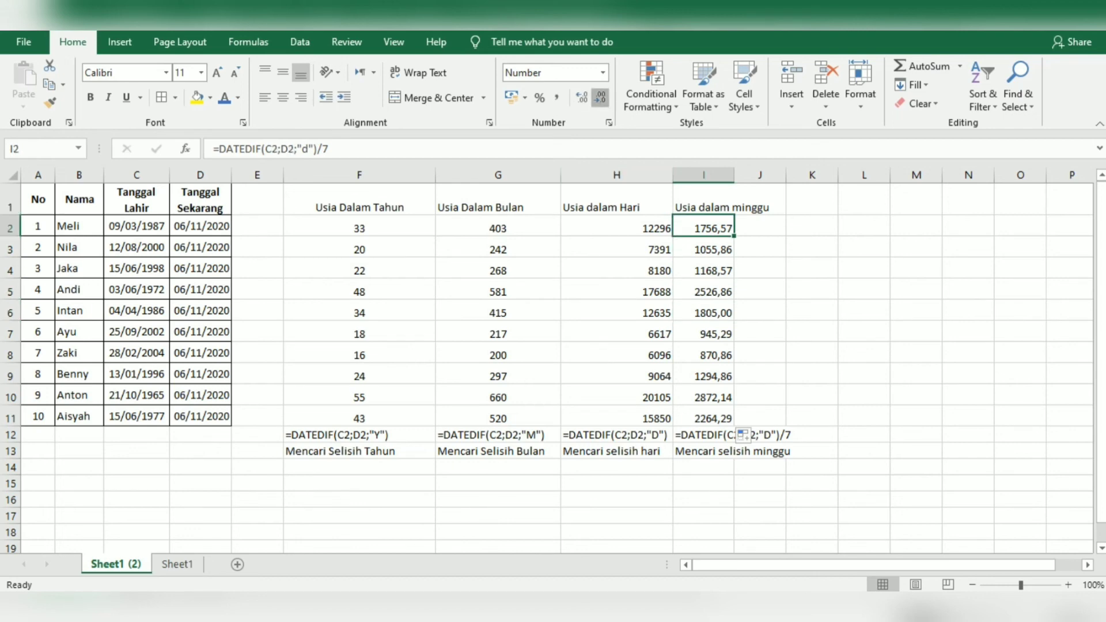
- Remove the decimals from I2 and refill the weeks formula down to I11 only
{"action": "left_click", "coordinate": [600, 96]}
{"action": "left_click", "coordinate": [600, 97]}
{"action": "left_click_drag", "start_coordinate": [734, 235], "coordinate": [732, 455]}
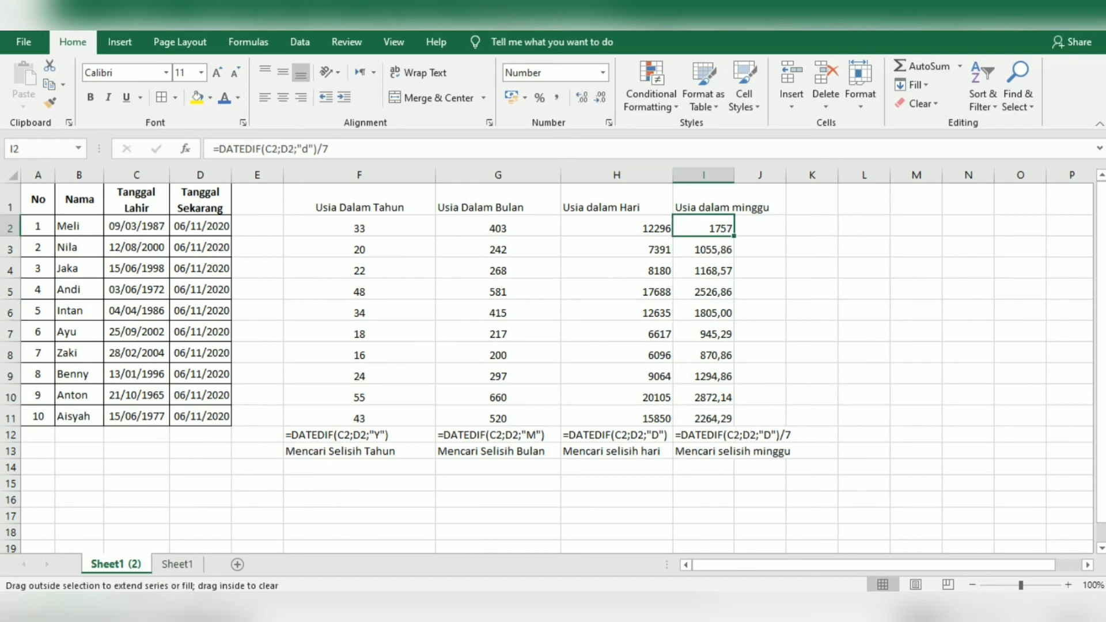
{"action": "key", "text": "ctrl+z"}
{"action": "left_click_drag", "start_coordinate": [734, 236], "coordinate": [732, 427]}
- Autofit column I and centre the age values in F2:I11
{"action": "left_click", "coordinate": [761, 397]}
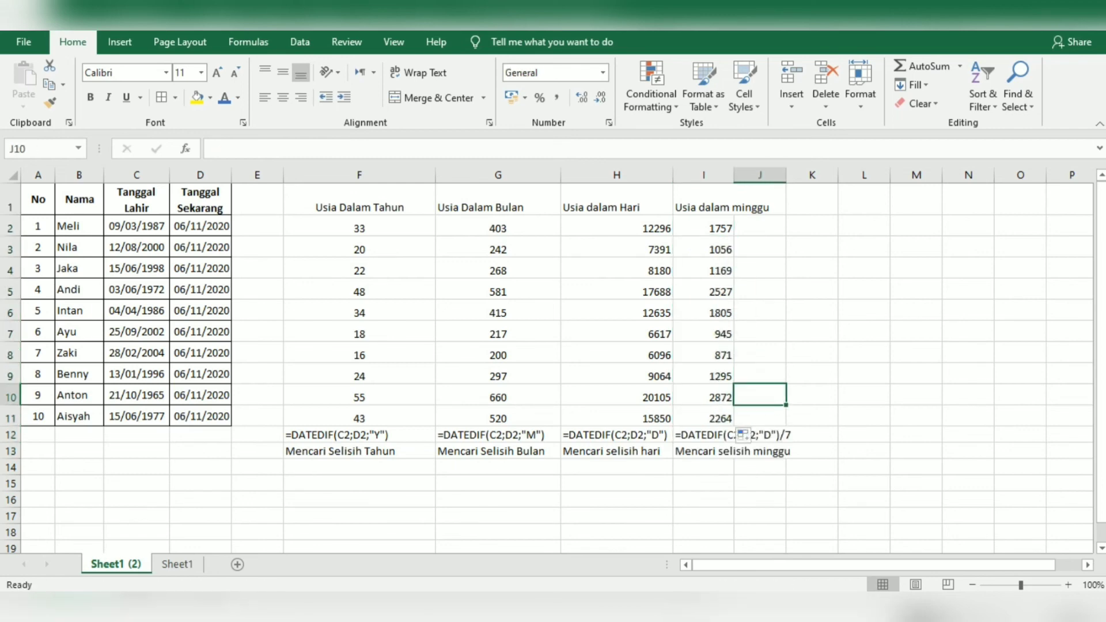
{"action": "double_click", "coordinate": [733, 175]}
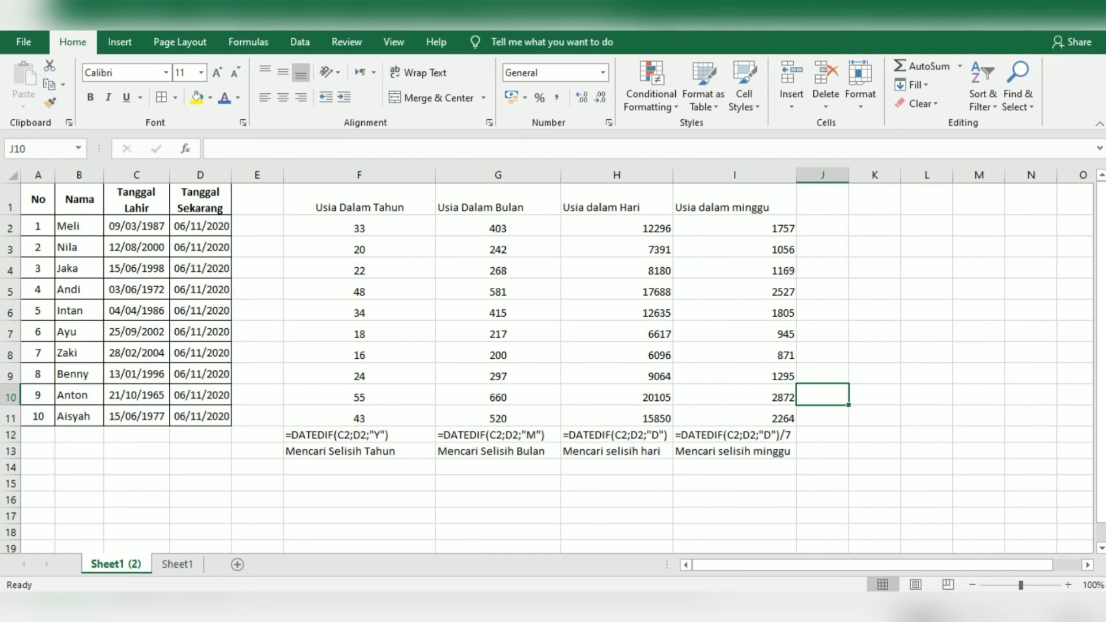
{"action": "left_click_drag", "start_coordinate": [359, 228], "coordinate": [734, 418]}
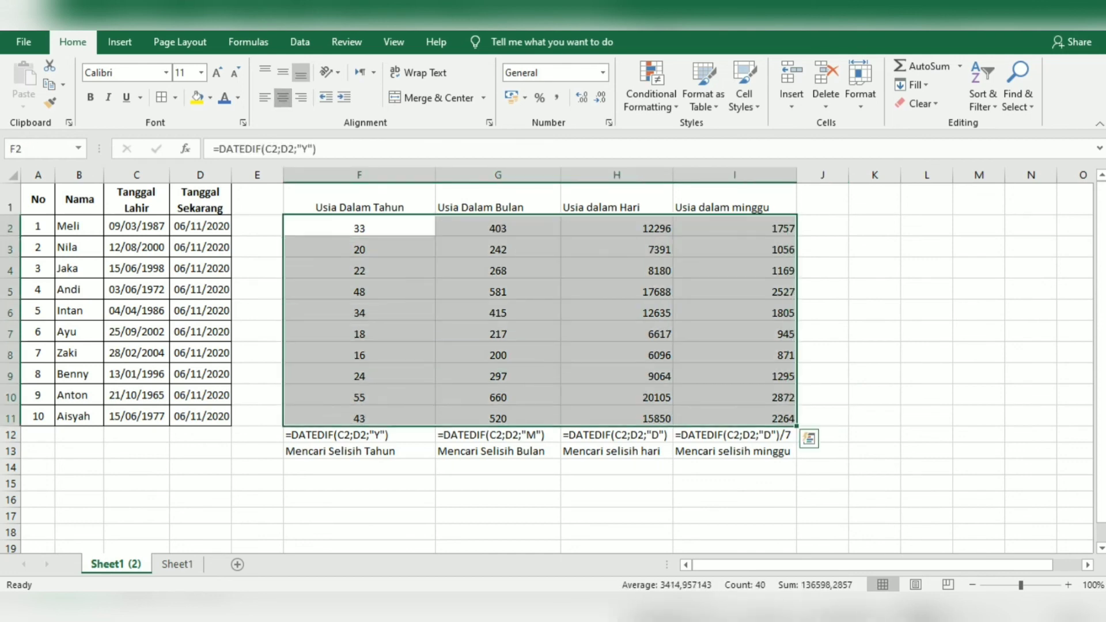
{"action": "left_click", "coordinate": [283, 97]}
{"action": "left_click", "coordinate": [283, 97]}
- Make the headers F1:I1 bold with middle and centre alignment
{"action": "left_click_drag", "start_coordinate": [359, 201], "coordinate": [737, 202]}
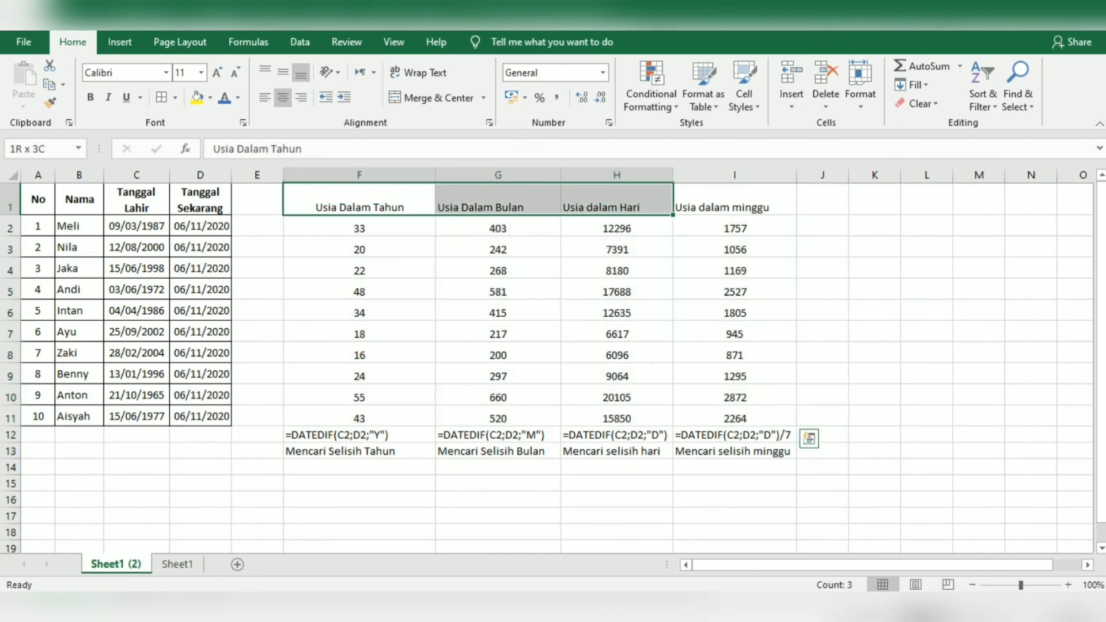
{"action": "left_click", "coordinate": [265, 96]}
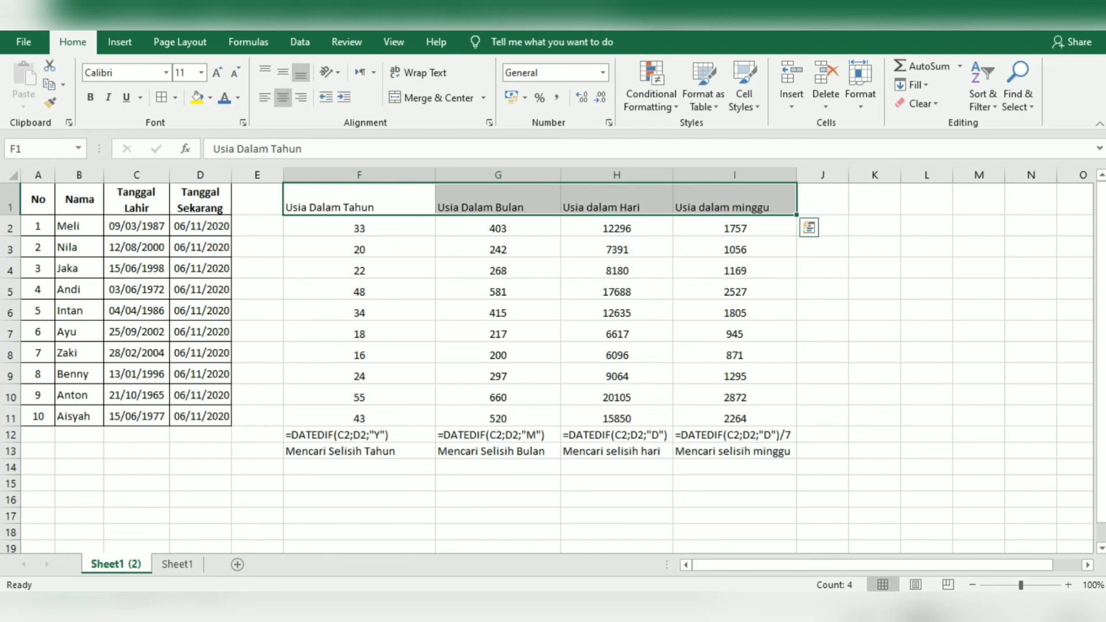
{"action": "left_click", "coordinate": [283, 72]}
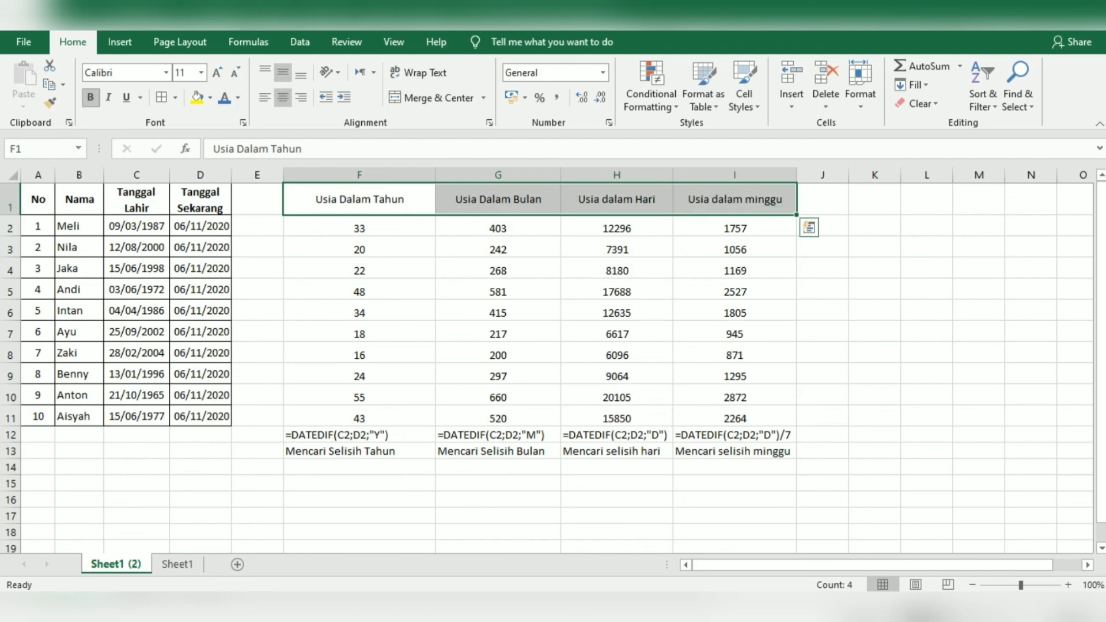
{"action": "left_click", "coordinate": [90, 97]}
- Apply All Borders to the age block F1:I11
{"action": "left_click", "coordinate": [497, 292]}
{"action": "mouse_move", "coordinate": [359, 199]}
{"action": "left_mouse_down"}
{"action": "mouse_move", "coordinate": [617, 376]}
{"action": "mouse_move", "coordinate": [735, 418]}
{"action": "left_mouse_up"}
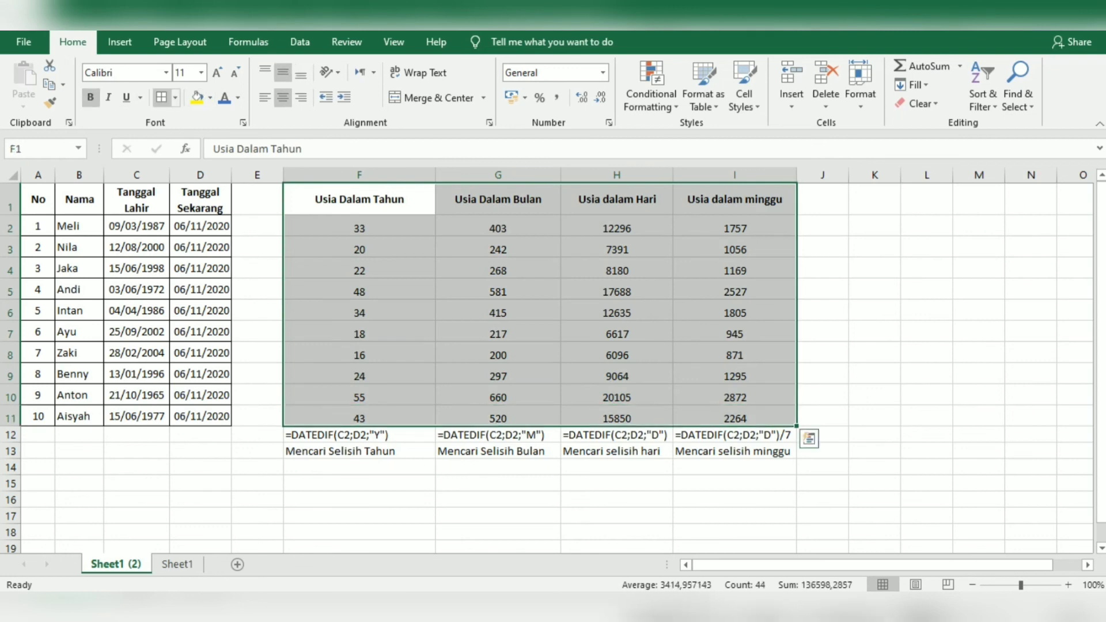
{"action": "left_click", "coordinate": [161, 97]}
{"action": "left_click", "coordinate": [498, 435]}
{"action": "left_click", "coordinate": [358, 198]}
{"action": "left_click", "coordinate": [498, 199]}
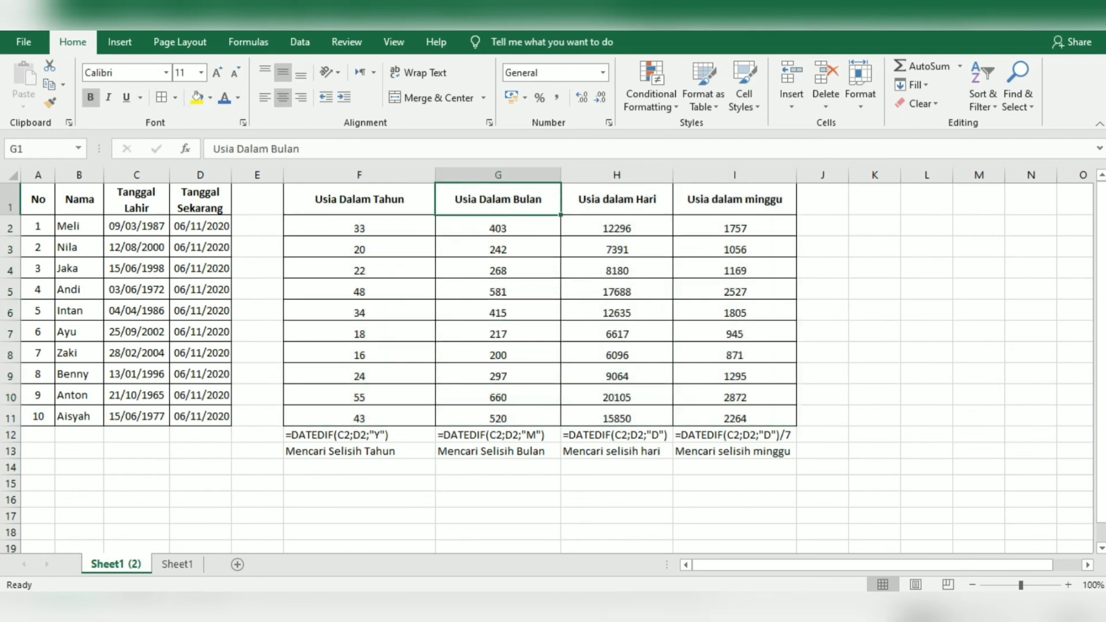
{"action": "left_click", "coordinate": [616, 199]}
{"action": "left_click", "coordinate": [735, 199]}
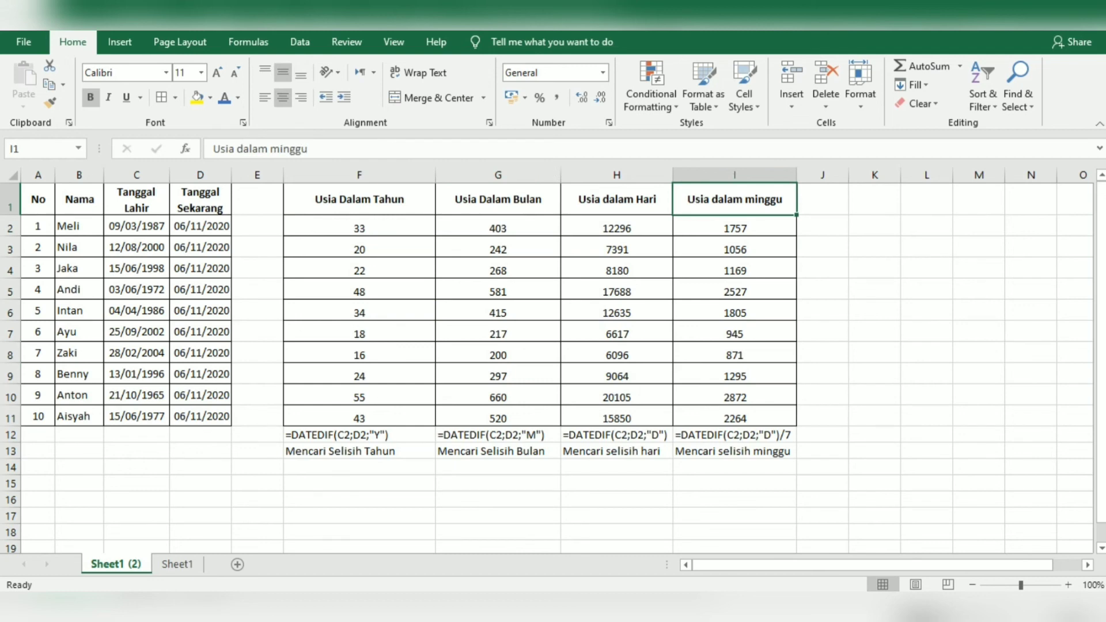
{"action": "left_click", "coordinate": [79, 226]}
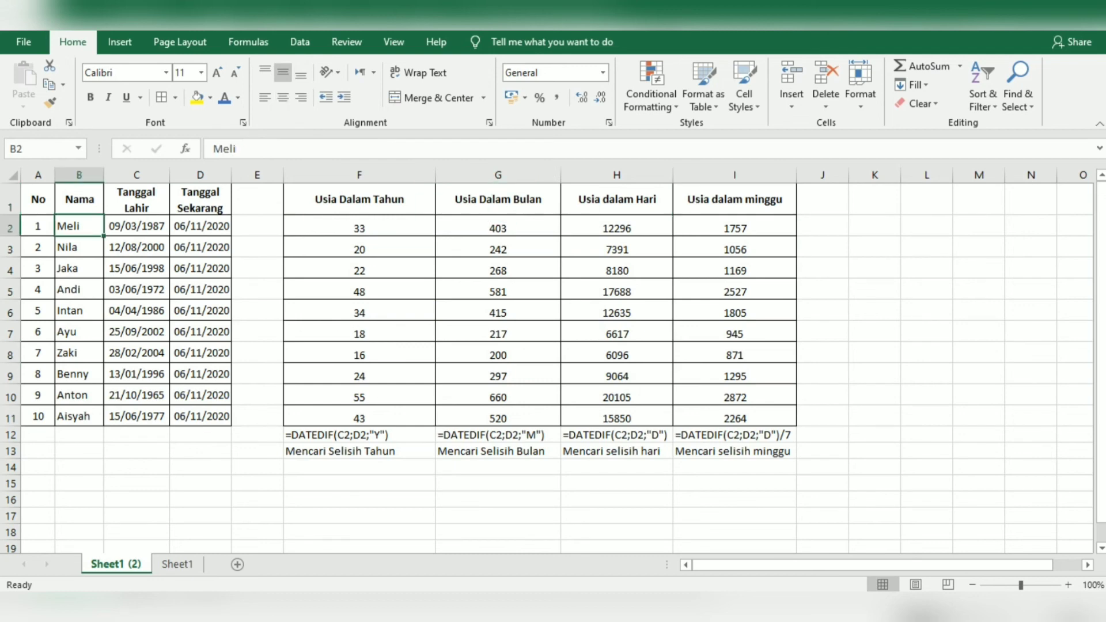
{"action": "left_click", "coordinate": [359, 227]}
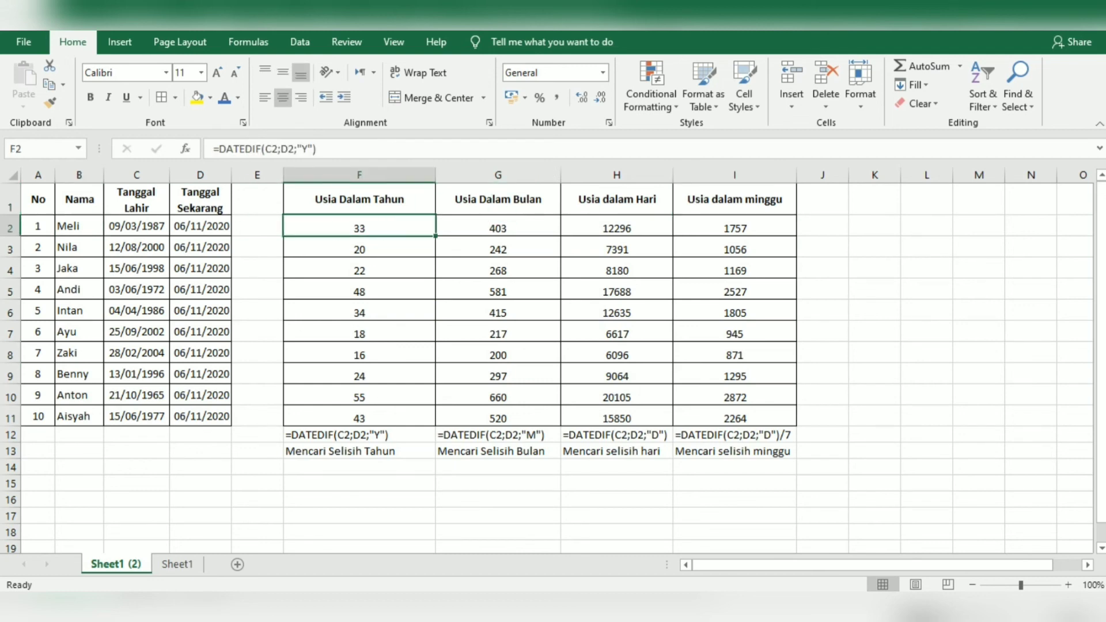
{"action": "left_click", "coordinate": [79, 225]}
{"action": "left_click", "coordinate": [498, 226]}
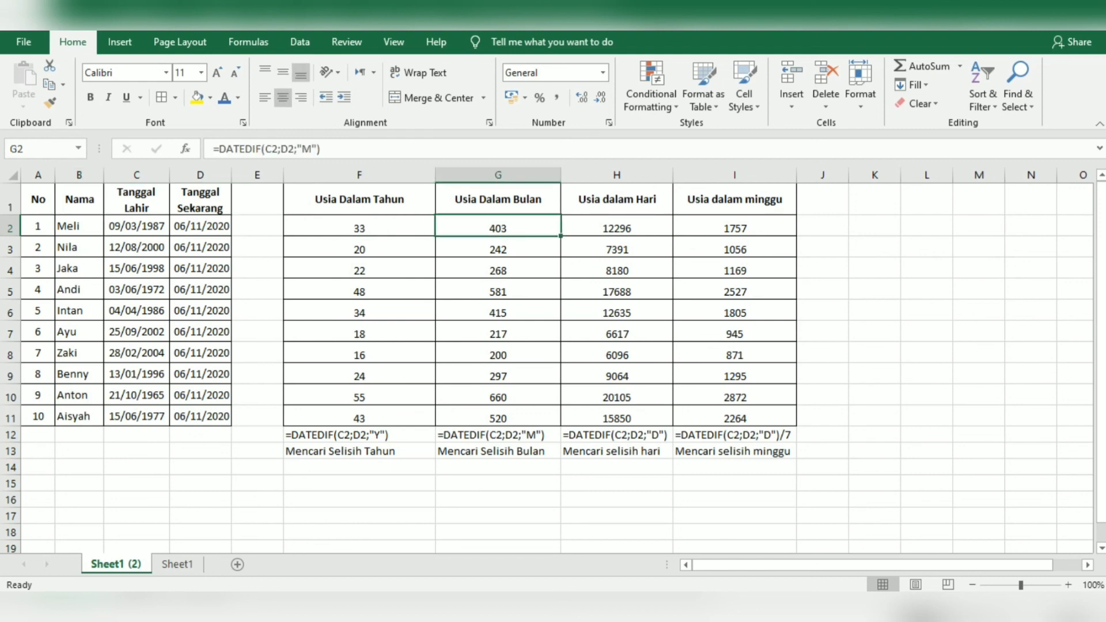
{"action": "left_click", "coordinate": [616, 227]}
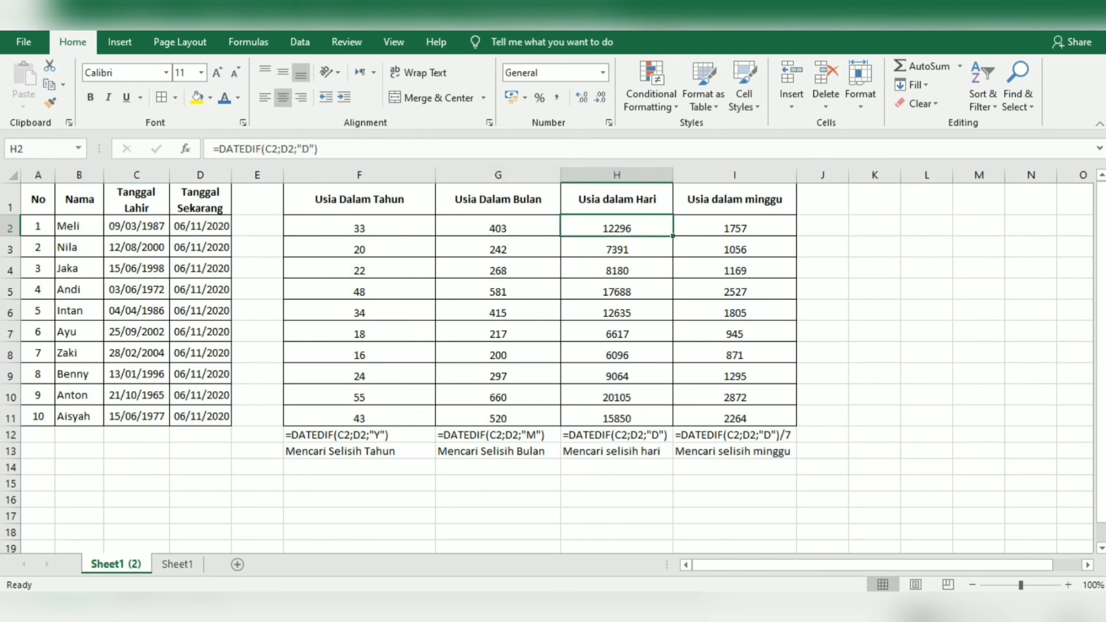
{"action": "left_click", "coordinate": [78, 226]}
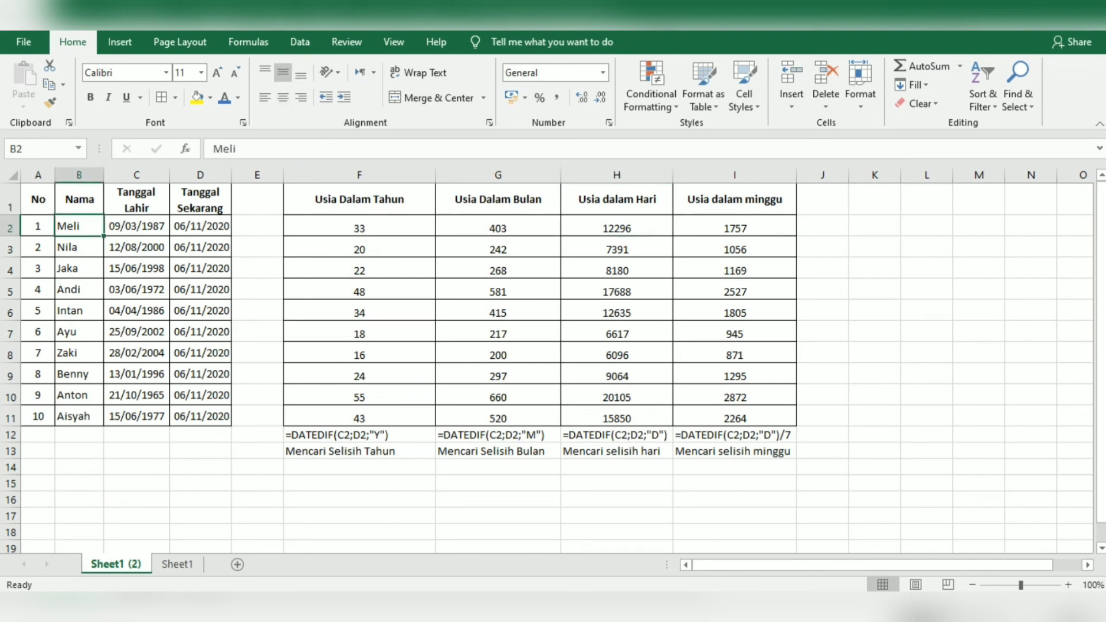
{"action": "left_click", "coordinate": [735, 227]}
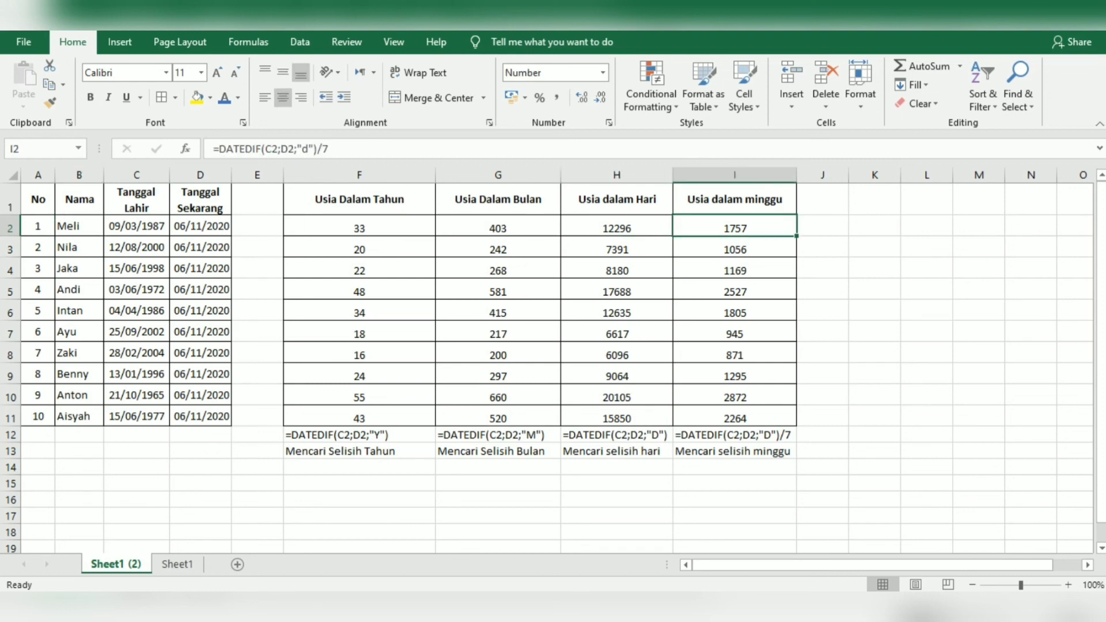
{"action": "left_click", "coordinate": [822, 226]}
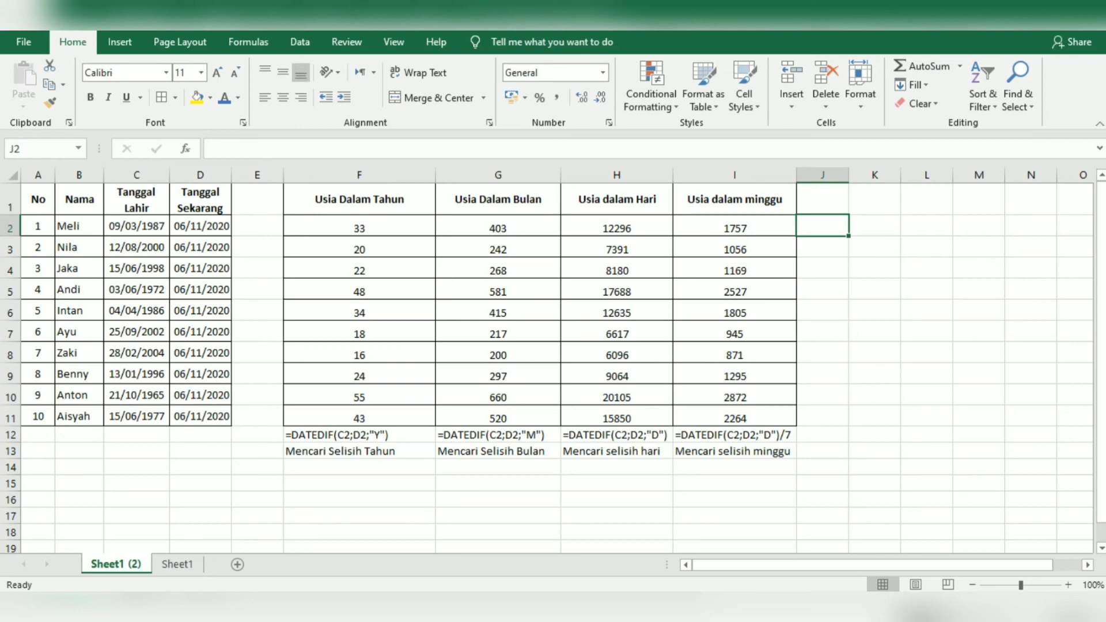
{"action": "left_click_drag", "start_coordinate": [323, 434], "coordinate": [735, 451]}
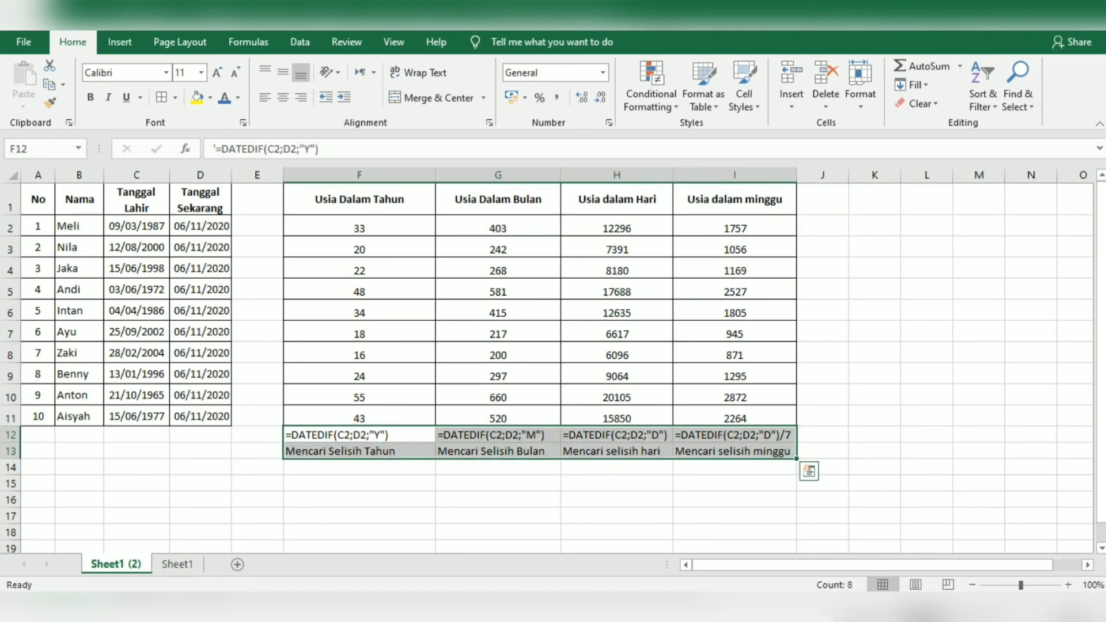